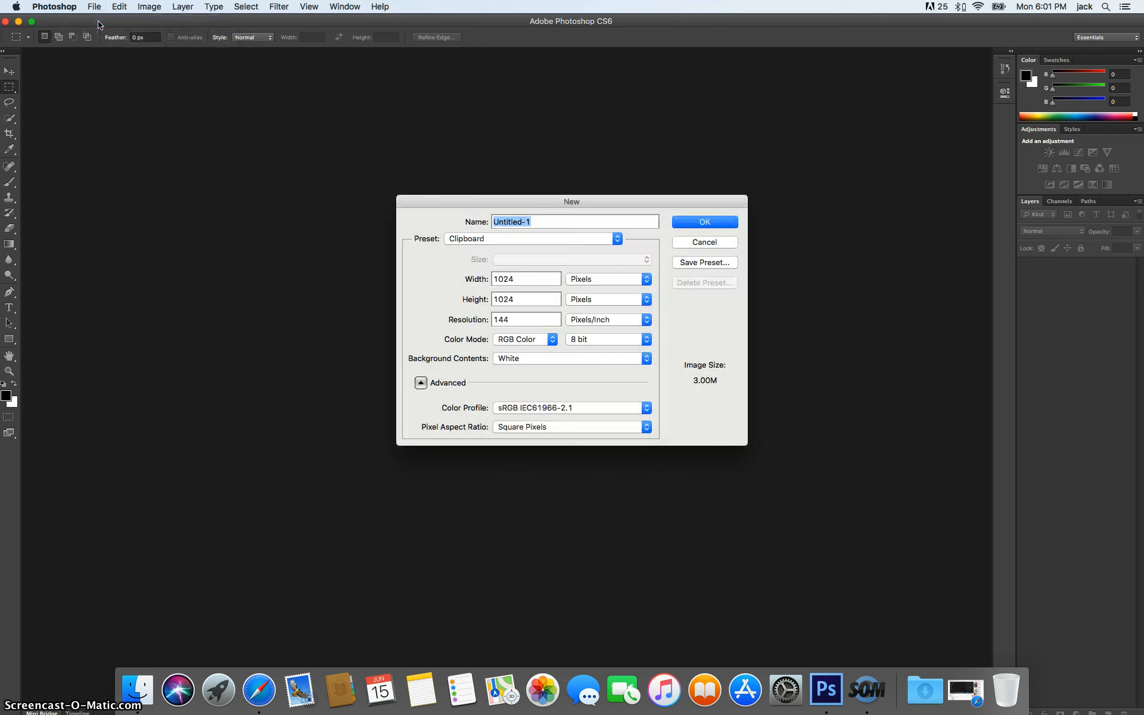
- Create a new document using the Default Photoshop Size preset
left_click(543, 238)
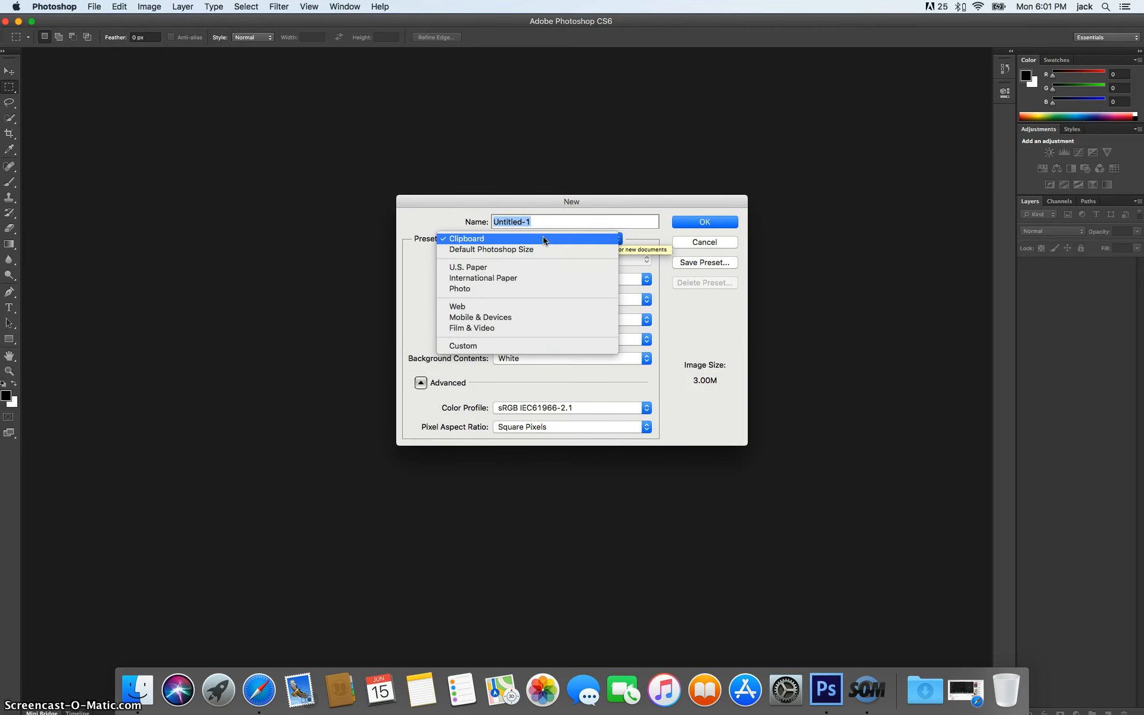
left_click(509, 249)
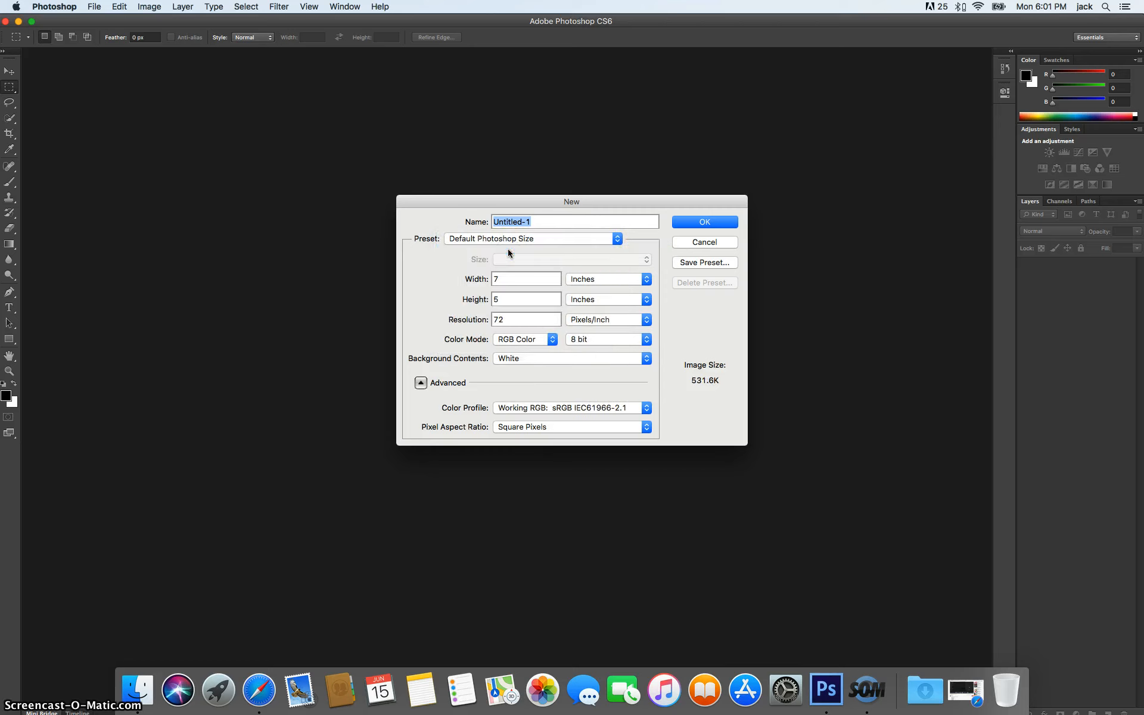
left_click(705, 222)
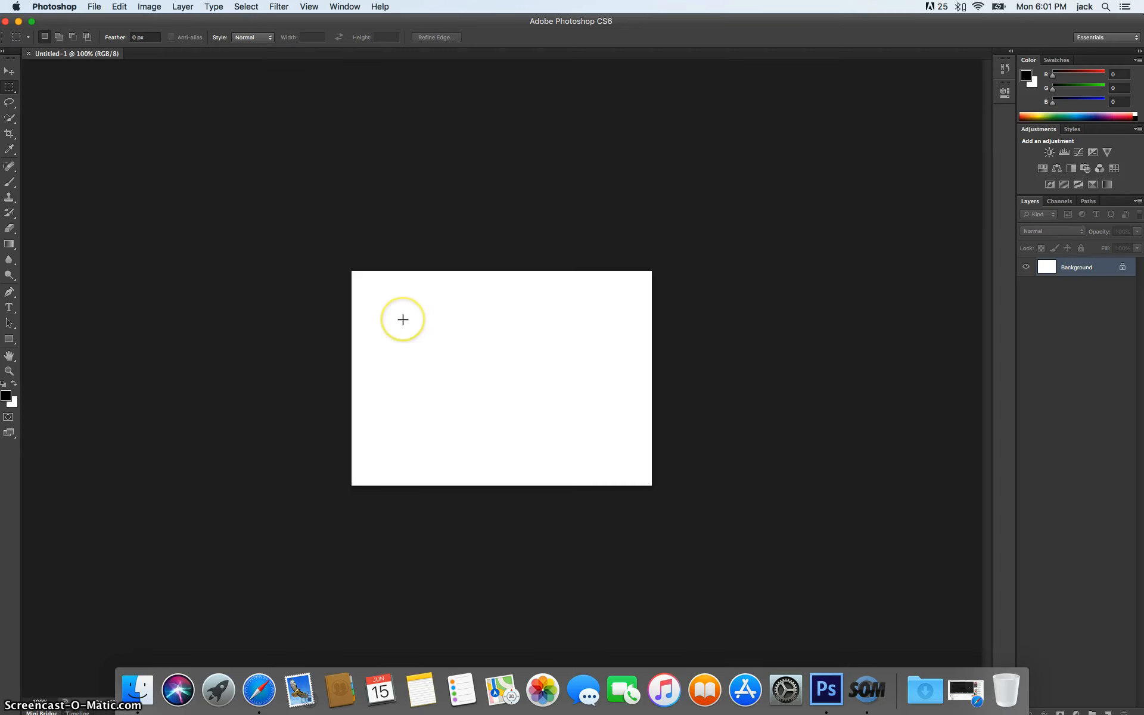
- Draw a black rectangle shape about 361 by 133 px across the upper half of the canvas
key("super+equal")
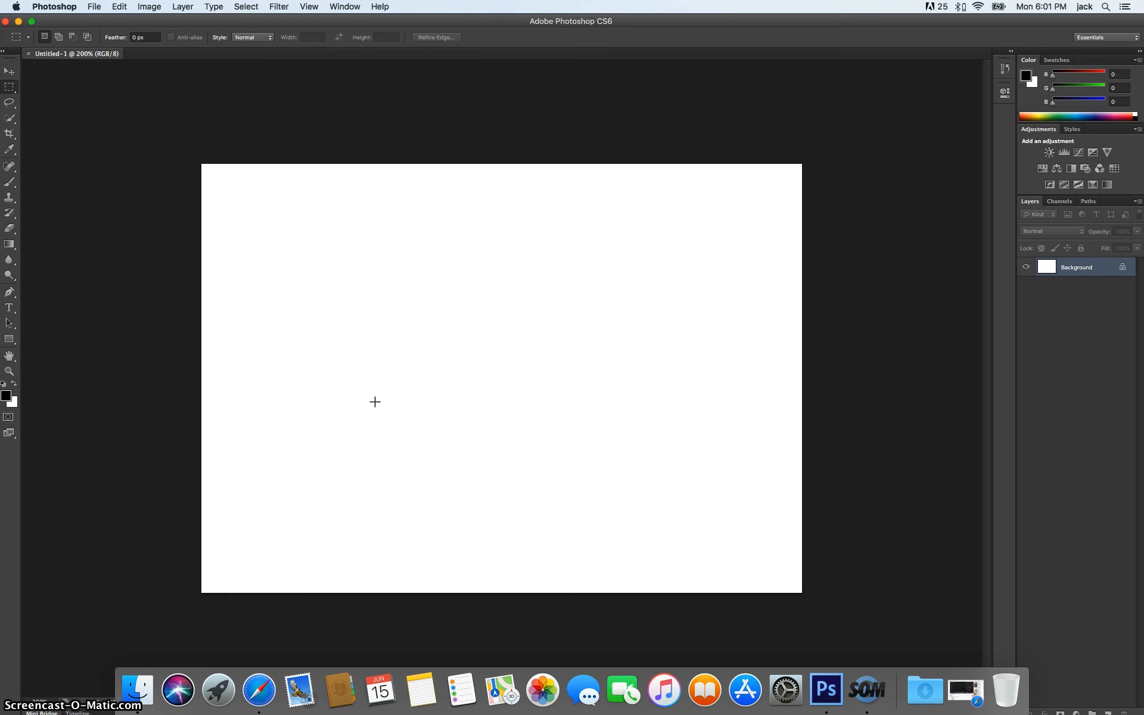
key("u")
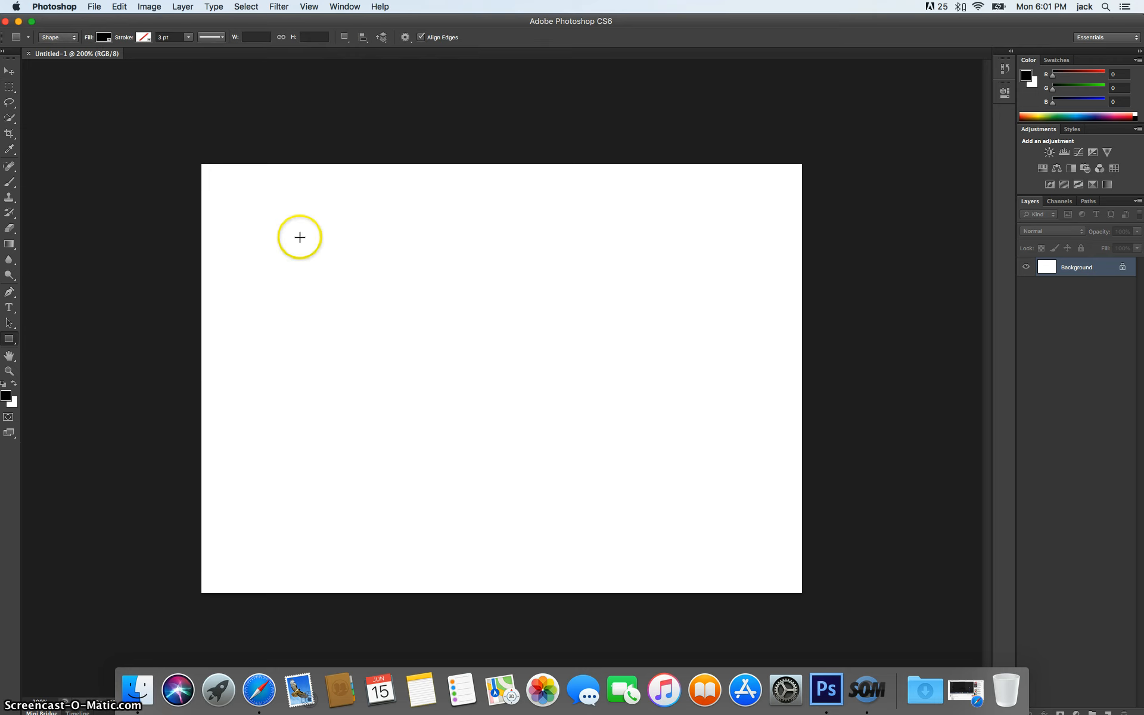
left_click_drag(287, 221, 508, 334)
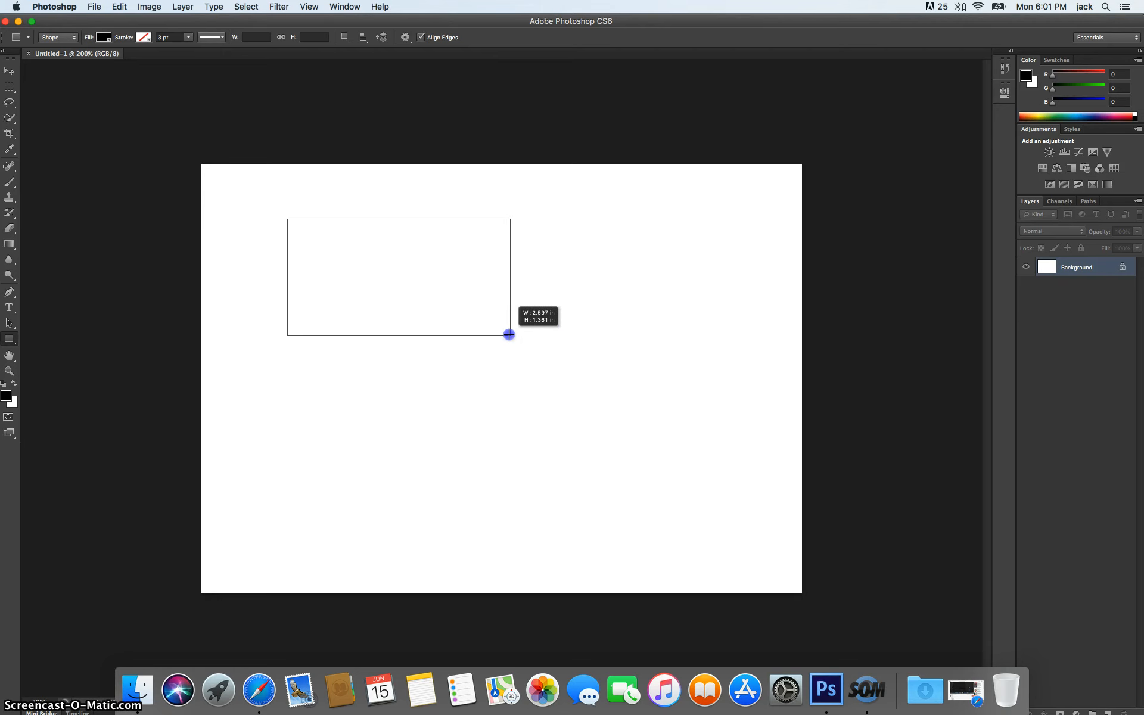
key("shift")
left_click_drag(509, 334, 545, 405)
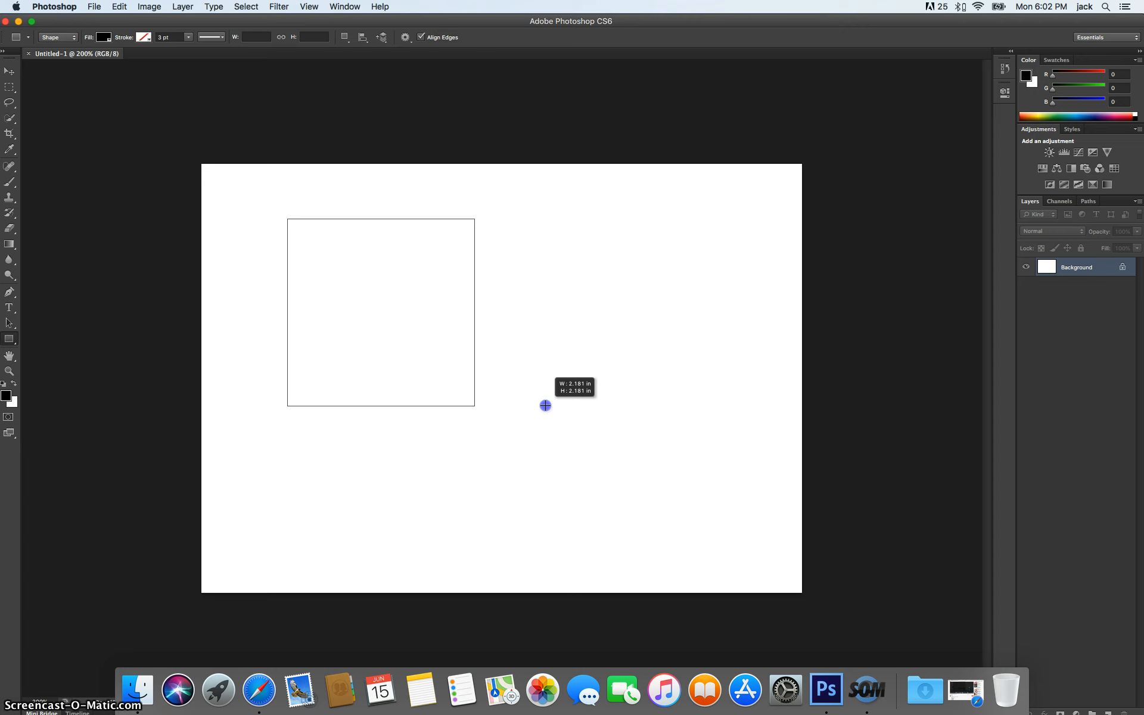
left_click_drag(545, 405, 716, 376)
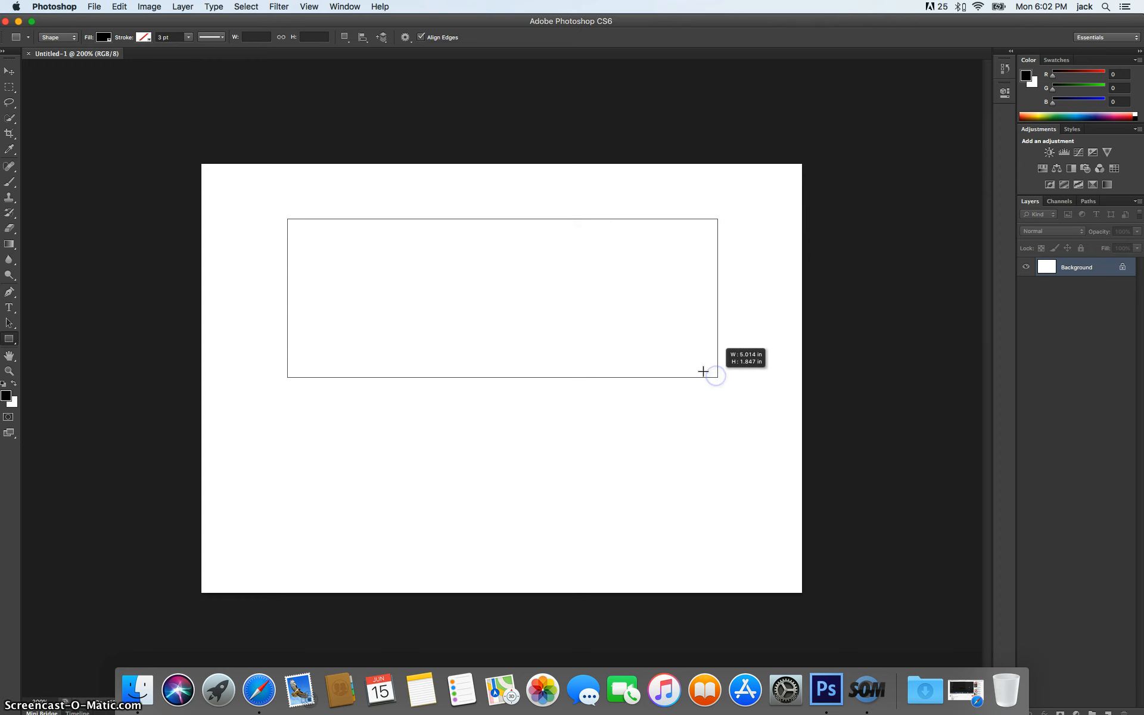
left_click(733, 449)
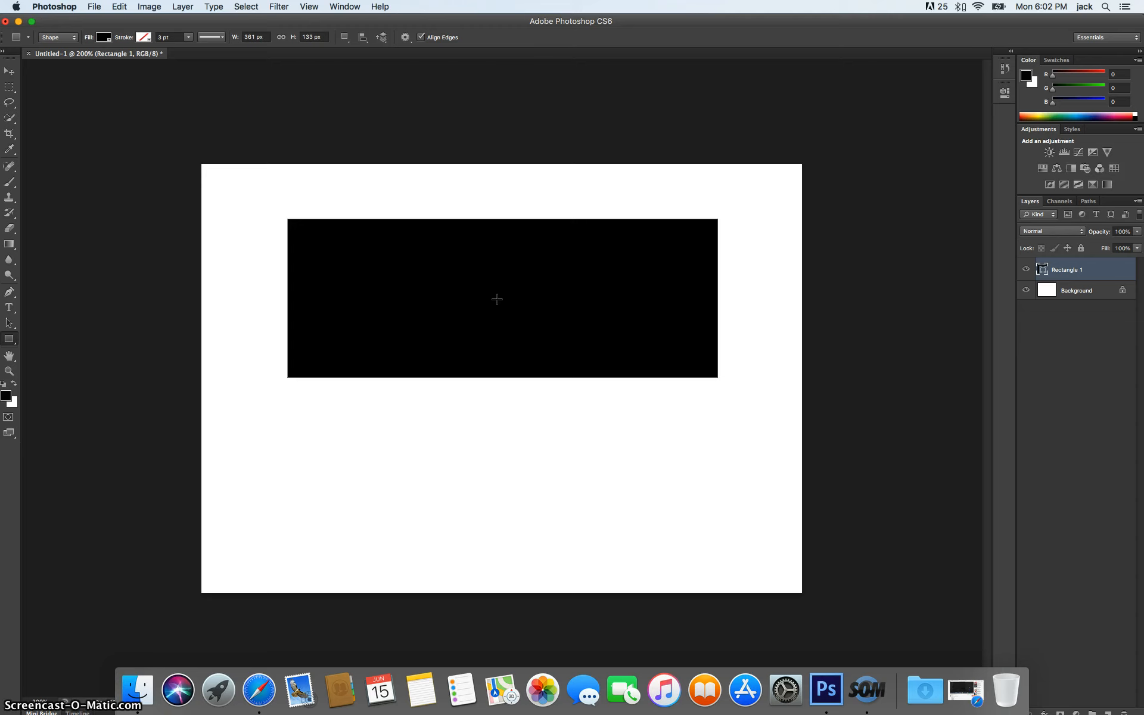
- Try orange and pale yellow fills on the rectangle, settle on no fill, and give it a blue stroke
left_click(103, 37)
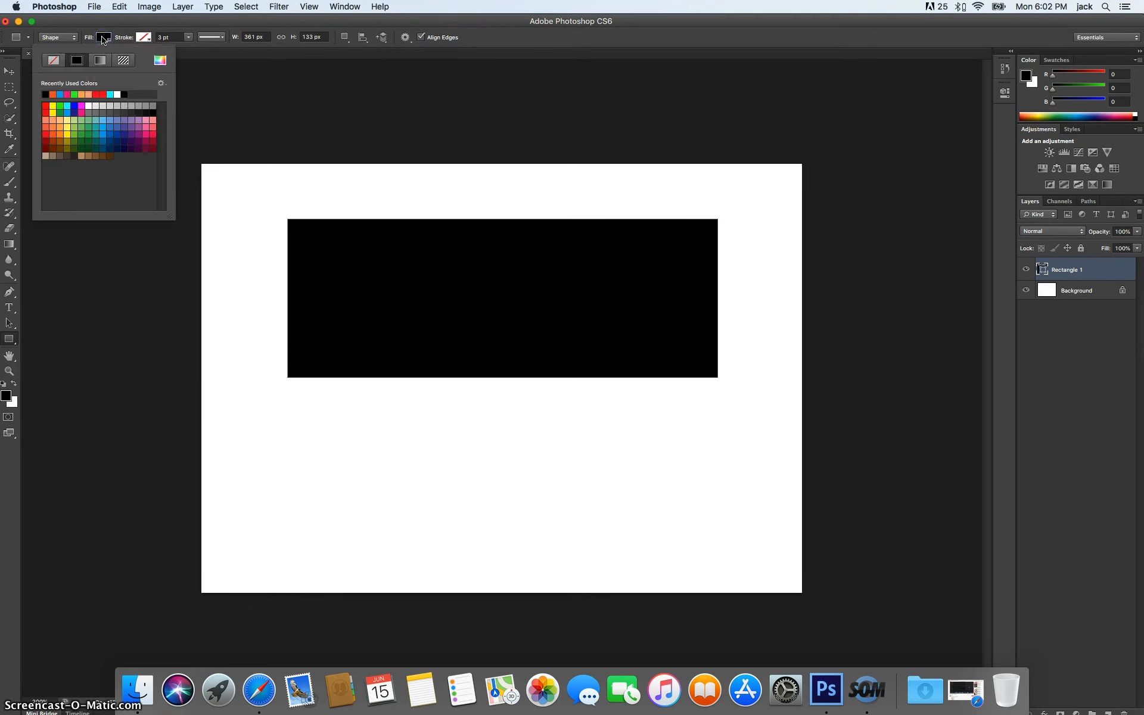
left_click(56, 124)
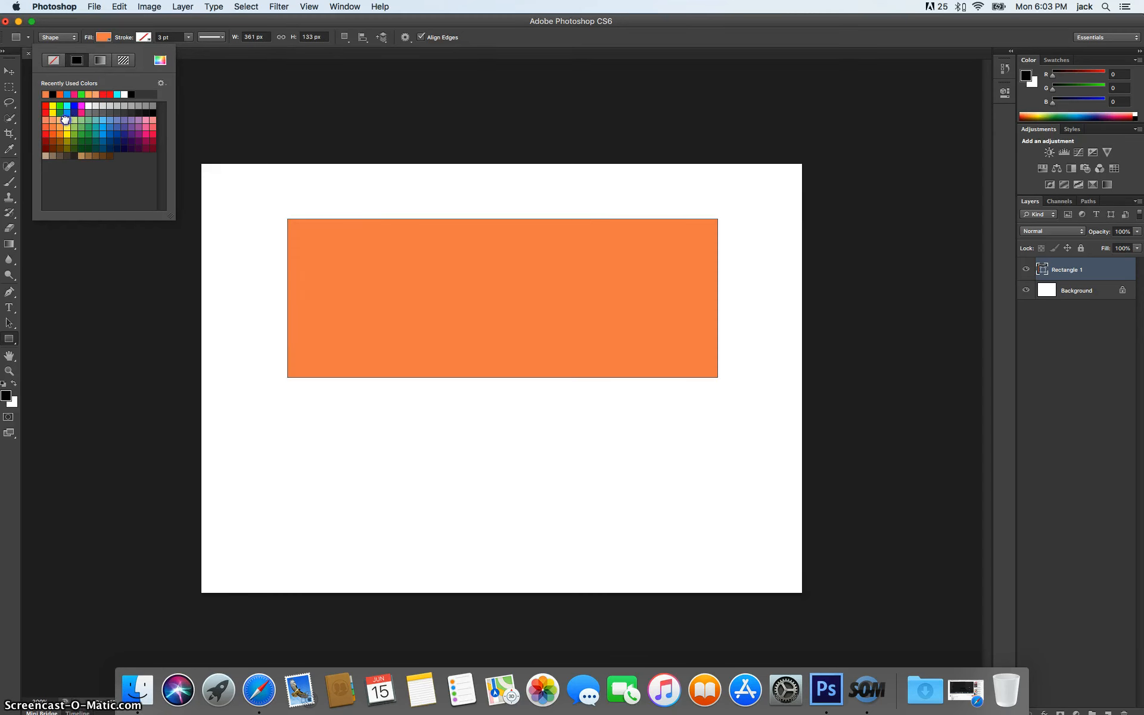
left_click(65, 120)
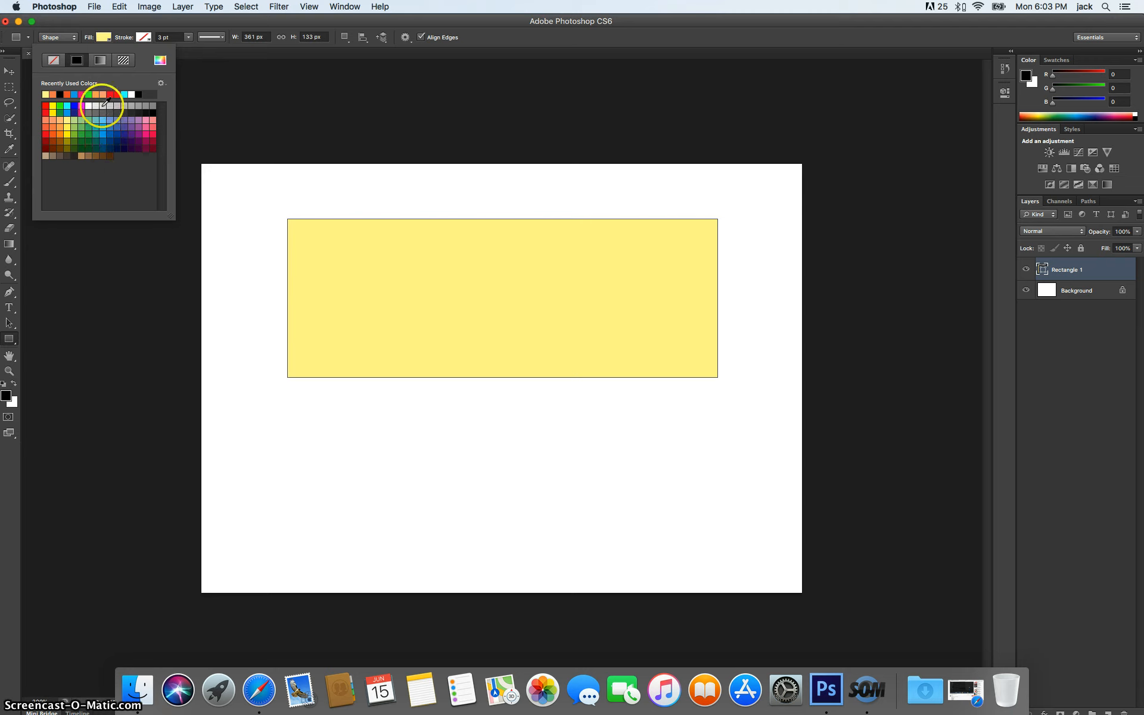
left_click(53, 62)
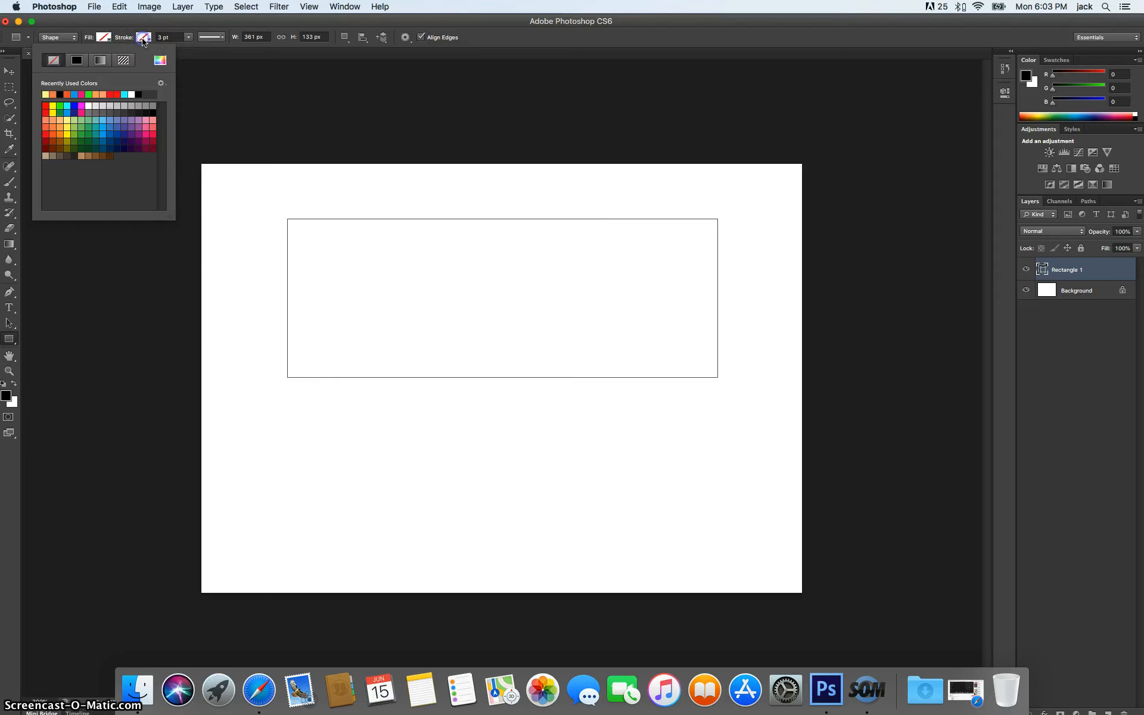
left_click(143, 38)
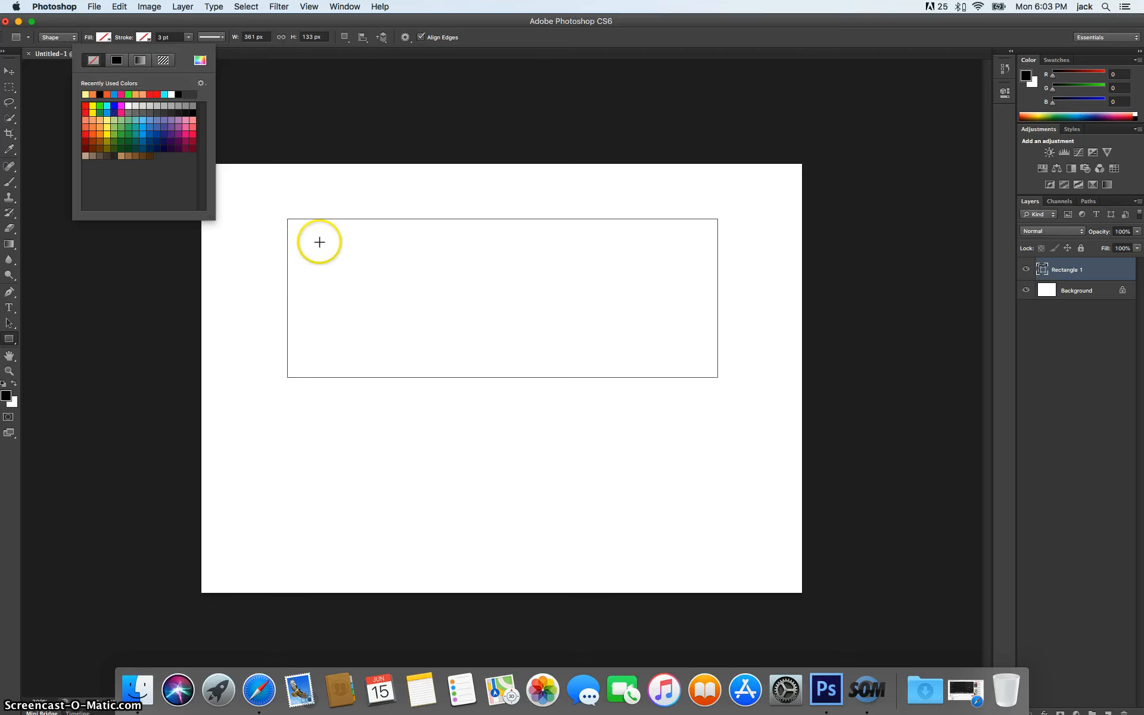
left_click(144, 126)
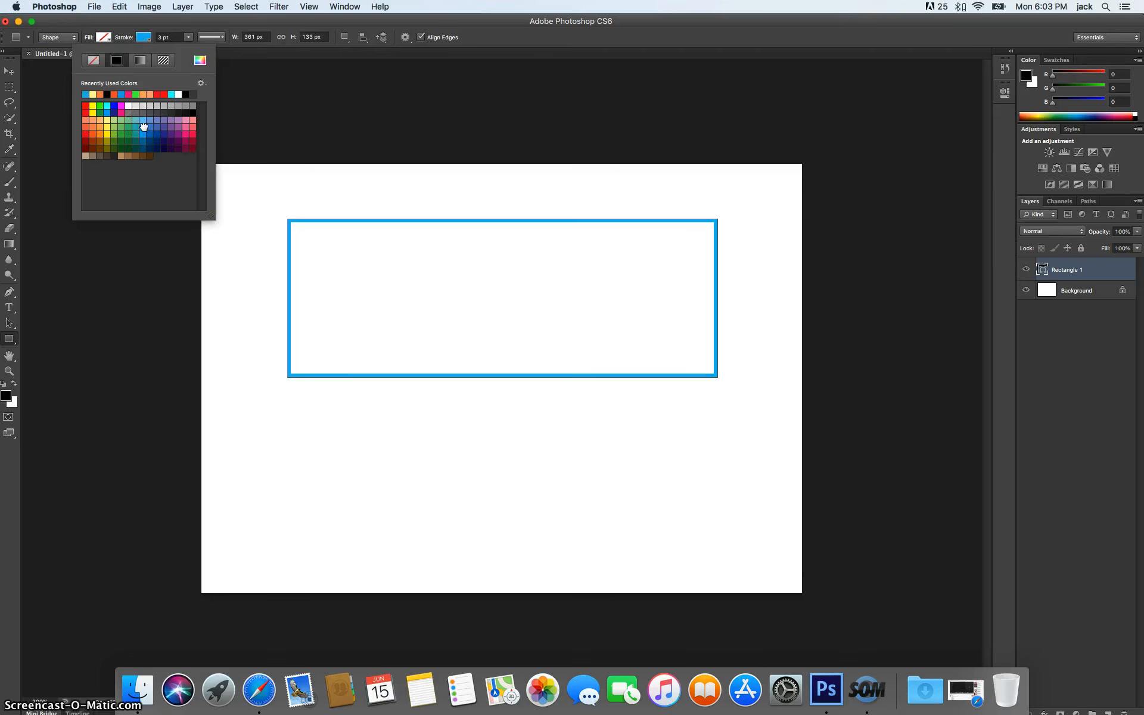
- Move the blue-outlined rectangle slightly up and to the left on the canvas
left_click(1087, 275)
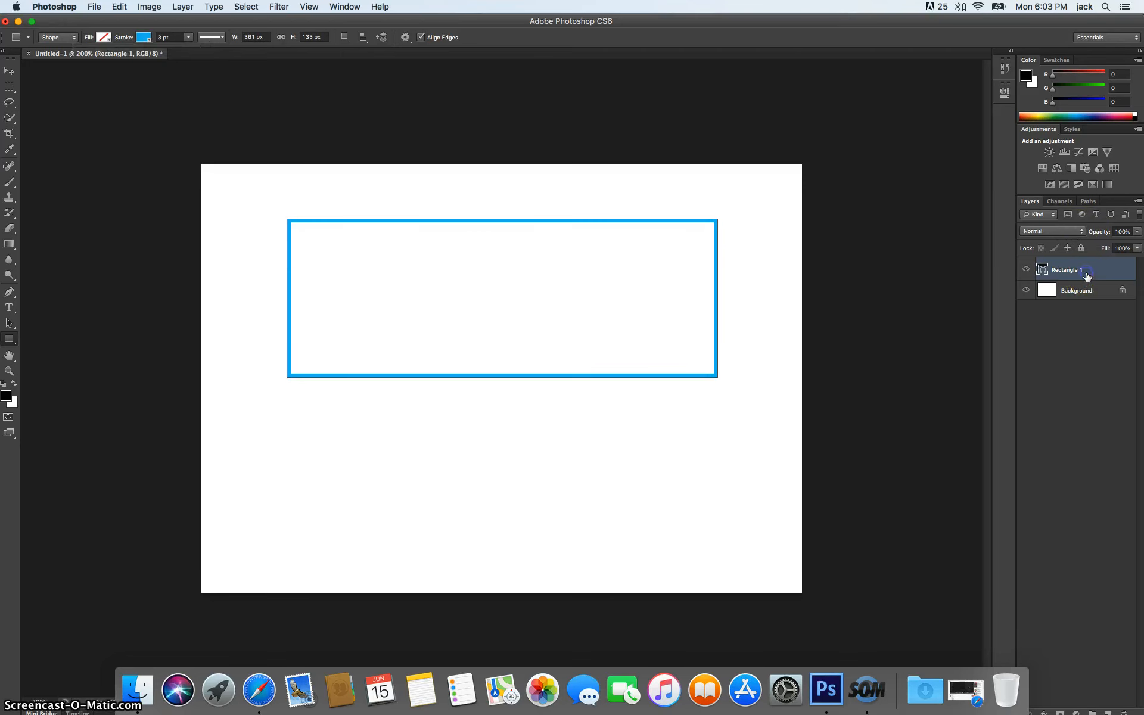
key("v")
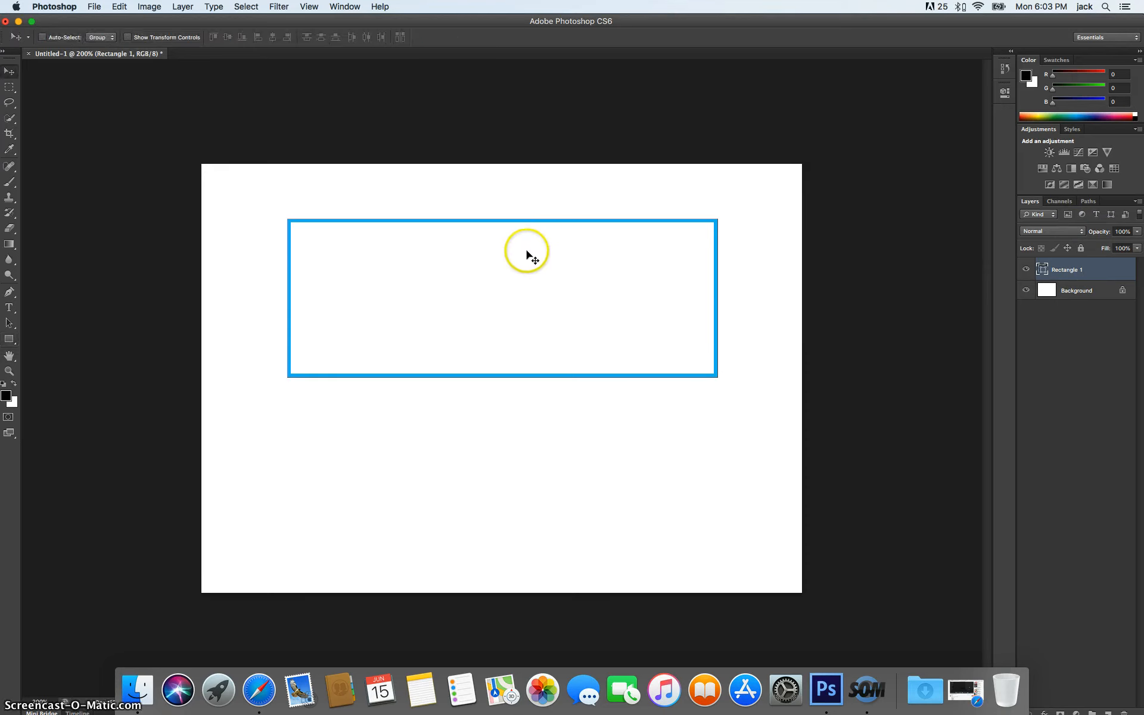
mouse_move(524, 220)
left_mouse_down()
mouse_move(482, 216)
mouse_move(473, 197)
mouse_move(513, 201)
left_mouse_up()
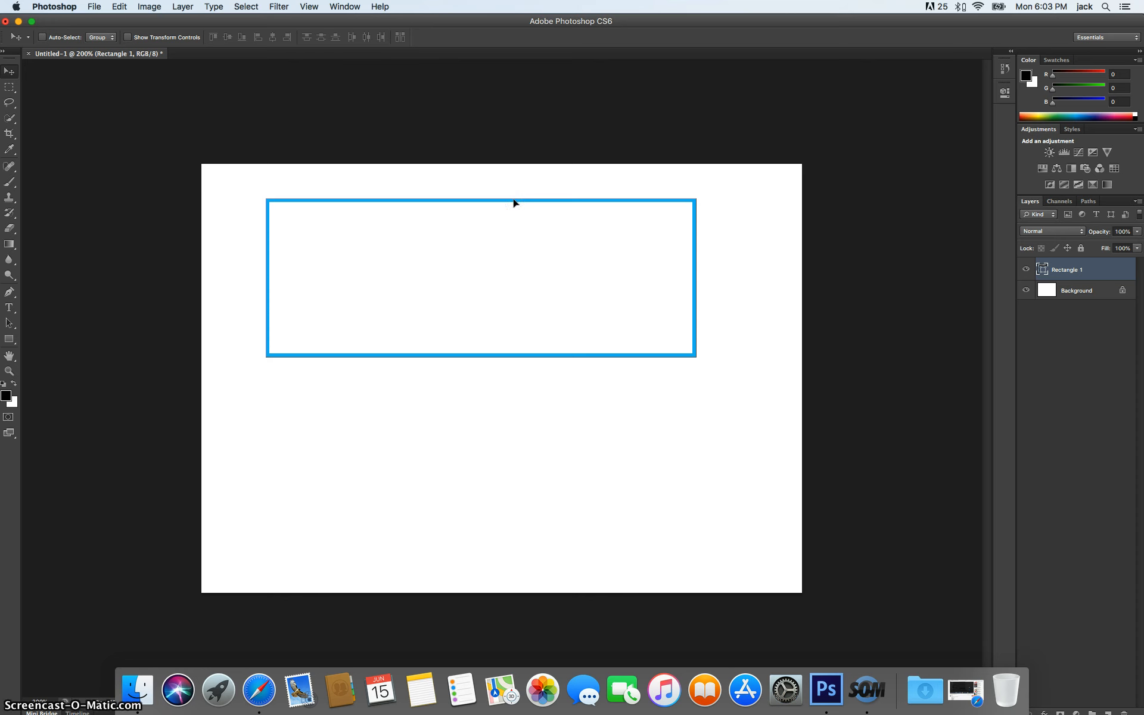
- Free-transform the rectangle to less than half its width and a slightly smaller height, keeping its upper-left corner in place
key("super+t")
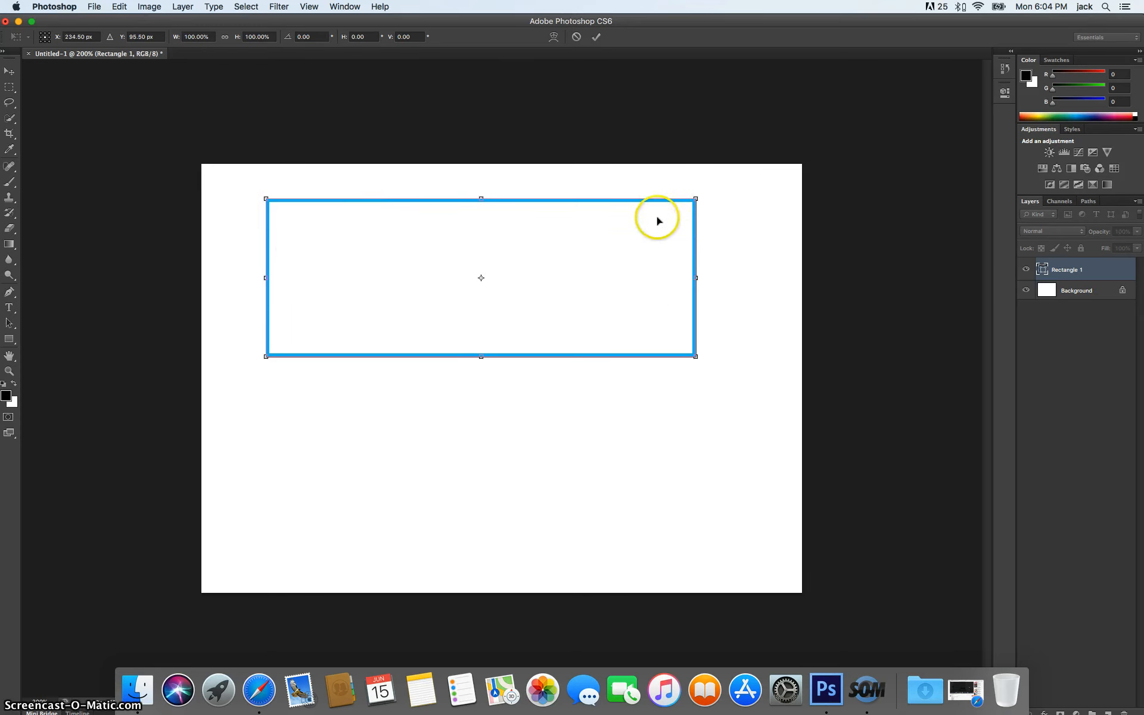
left_click_drag(682, 353, 437, 339)
double_click(401, 296)
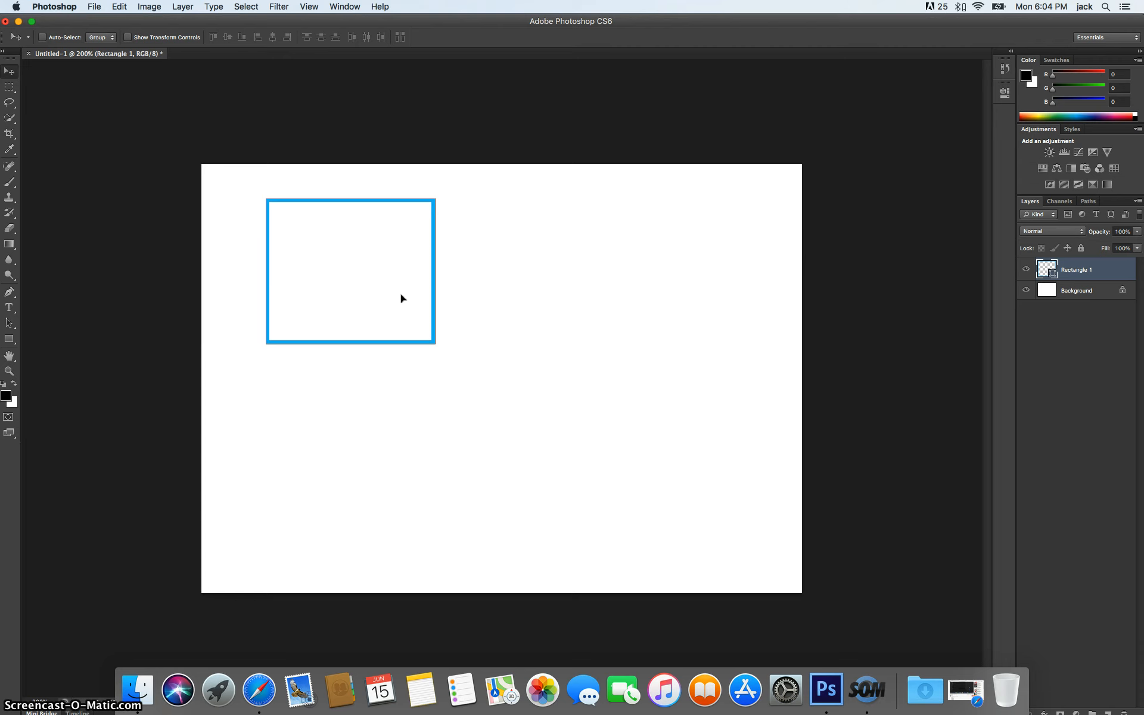
left_click(404, 297)
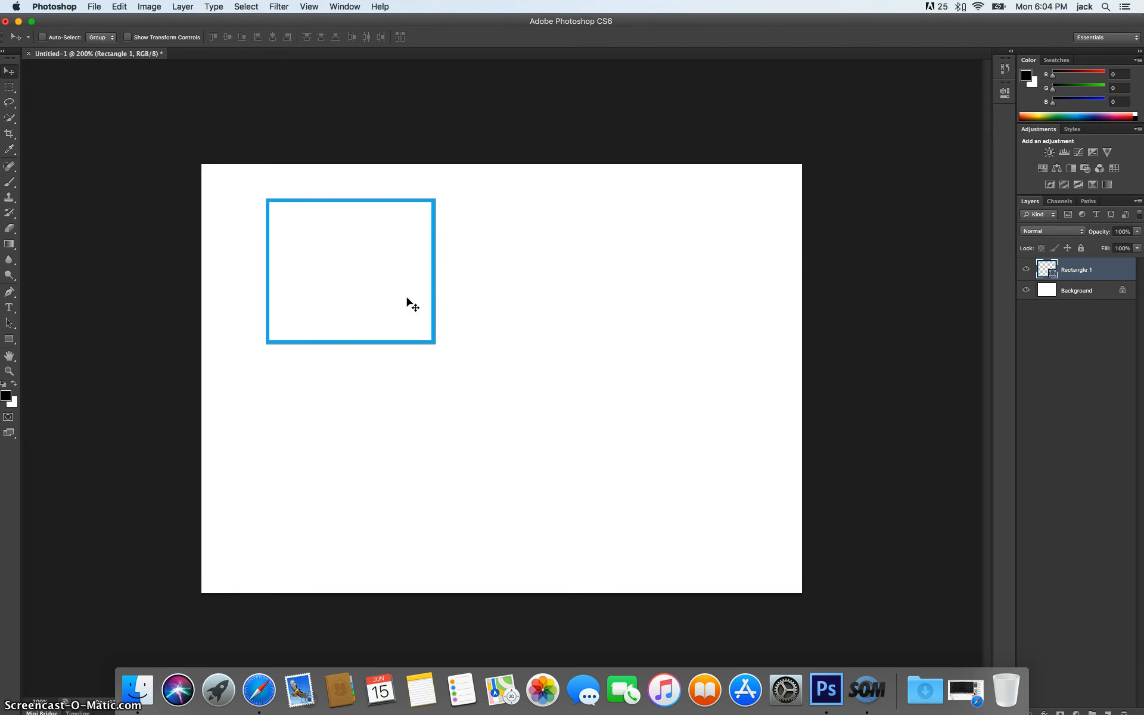
left_click(9, 339)
left_click(3, 78)
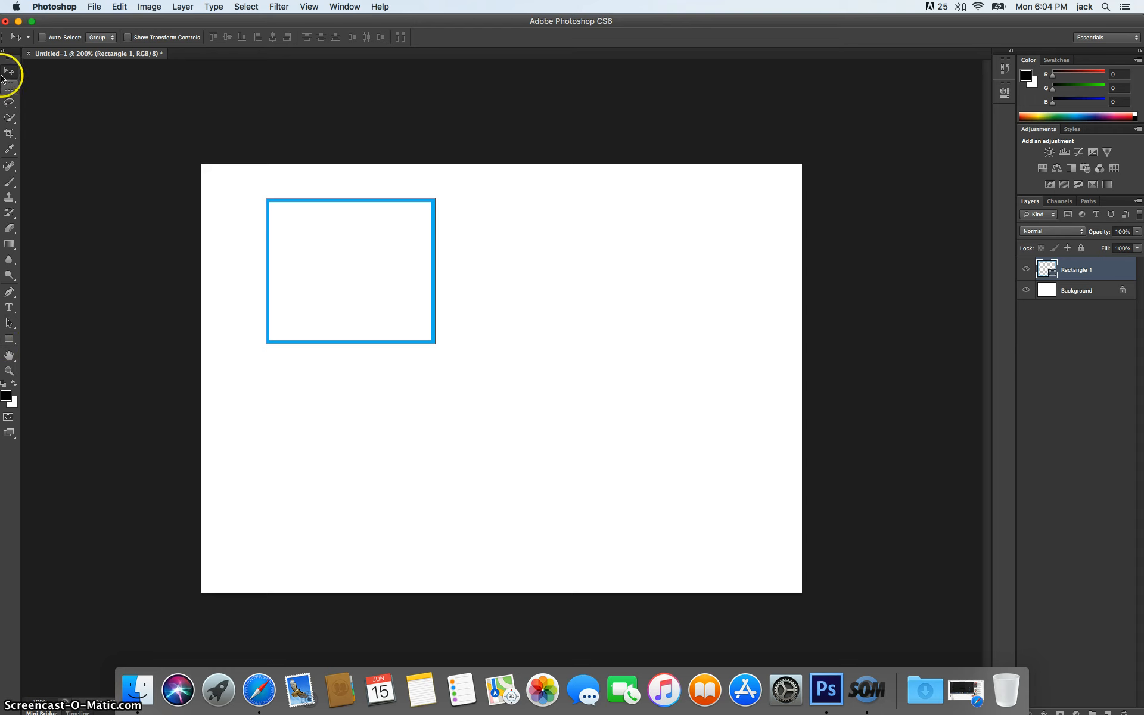
left_click(10, 71)
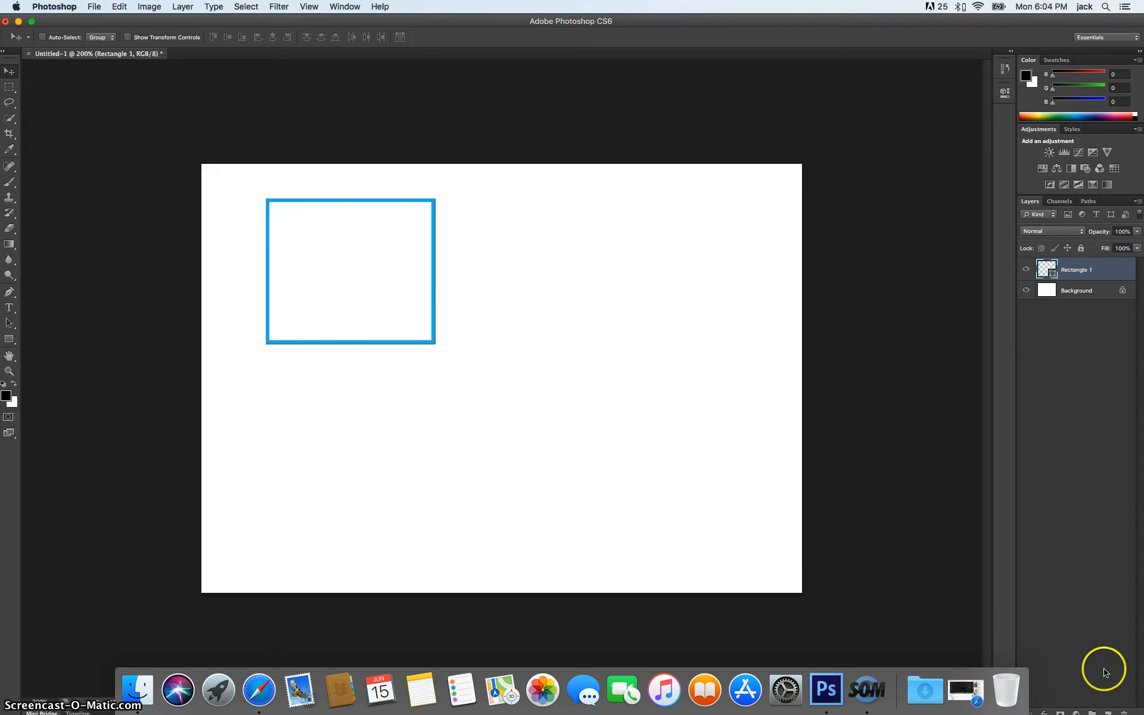
- Add a new layer and make a rectangular marquee selection about 2.76 by 1.53 in to the right of the blue rectangle
left_click(1109, 712)
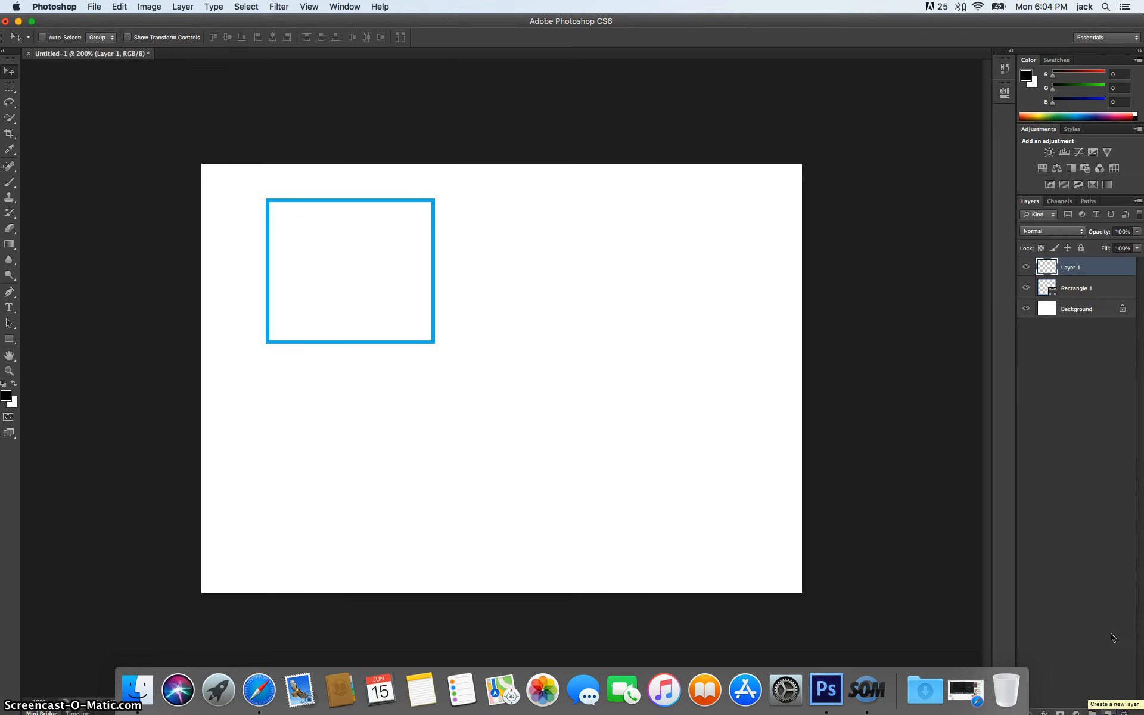
left_click(1092, 269)
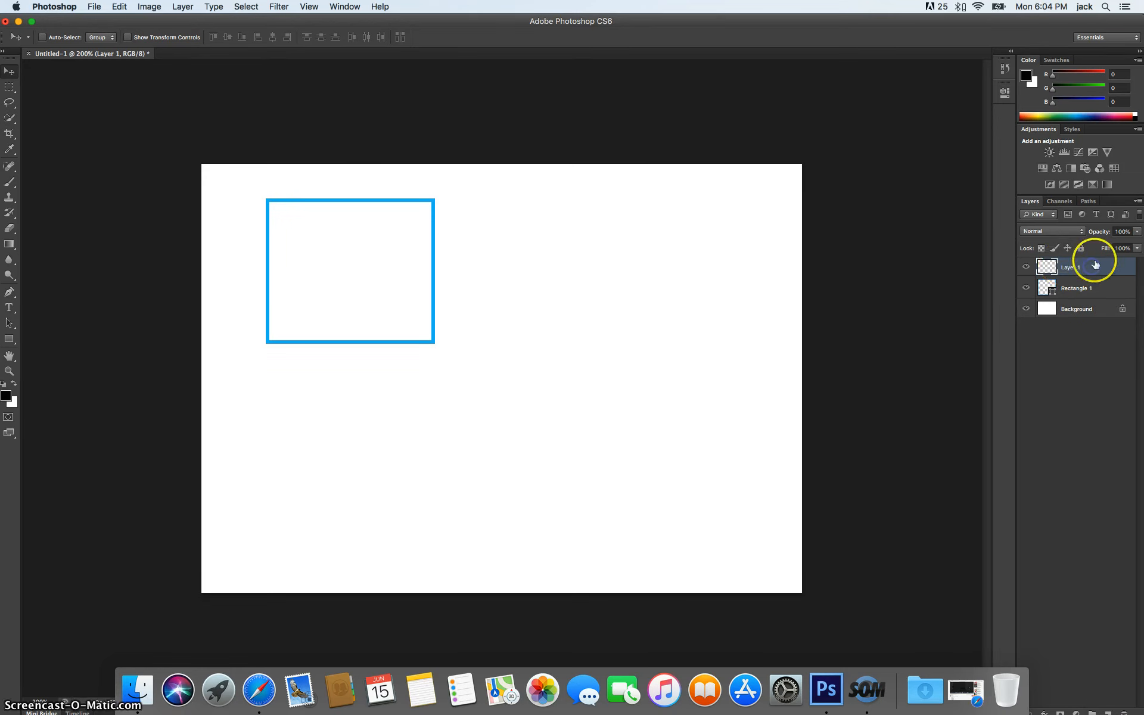
left_click(11, 88)
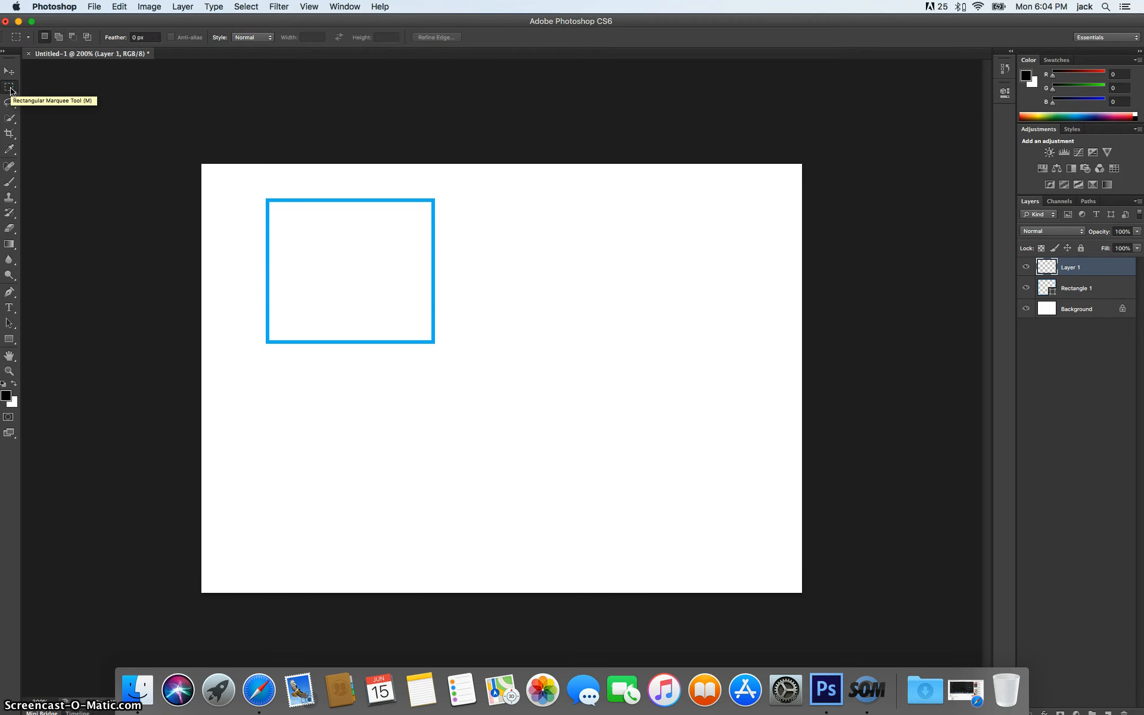
left_click_drag(509, 257, 677, 375)
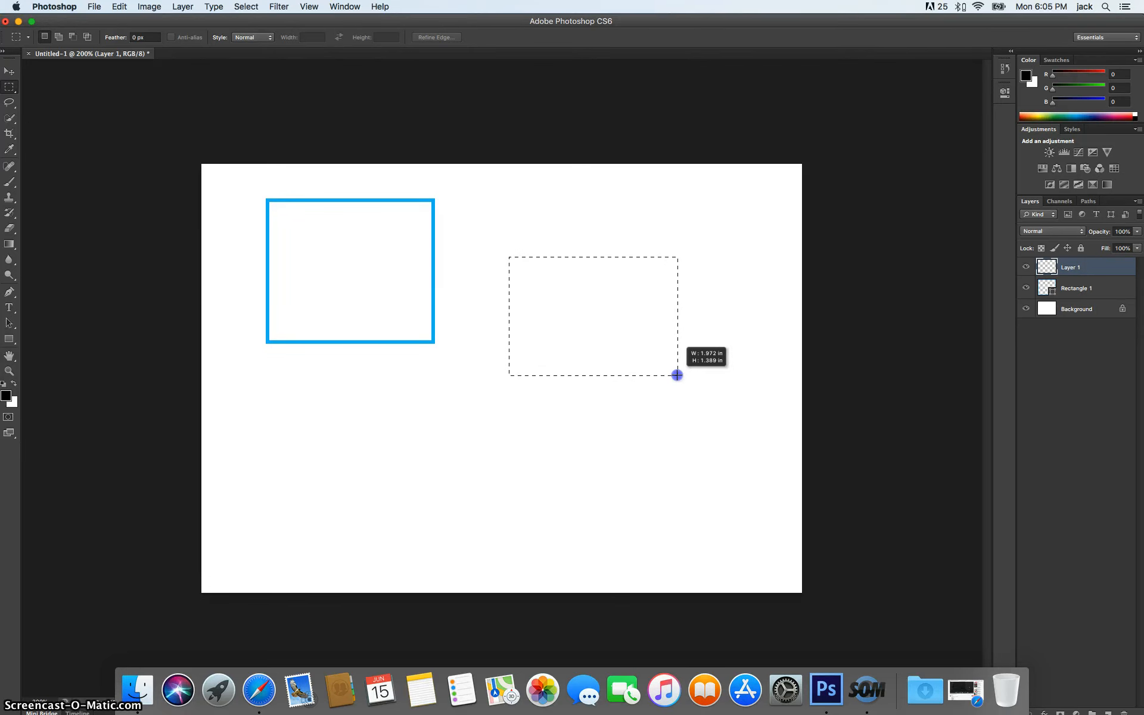
left_click_drag(677, 375, 710, 391)
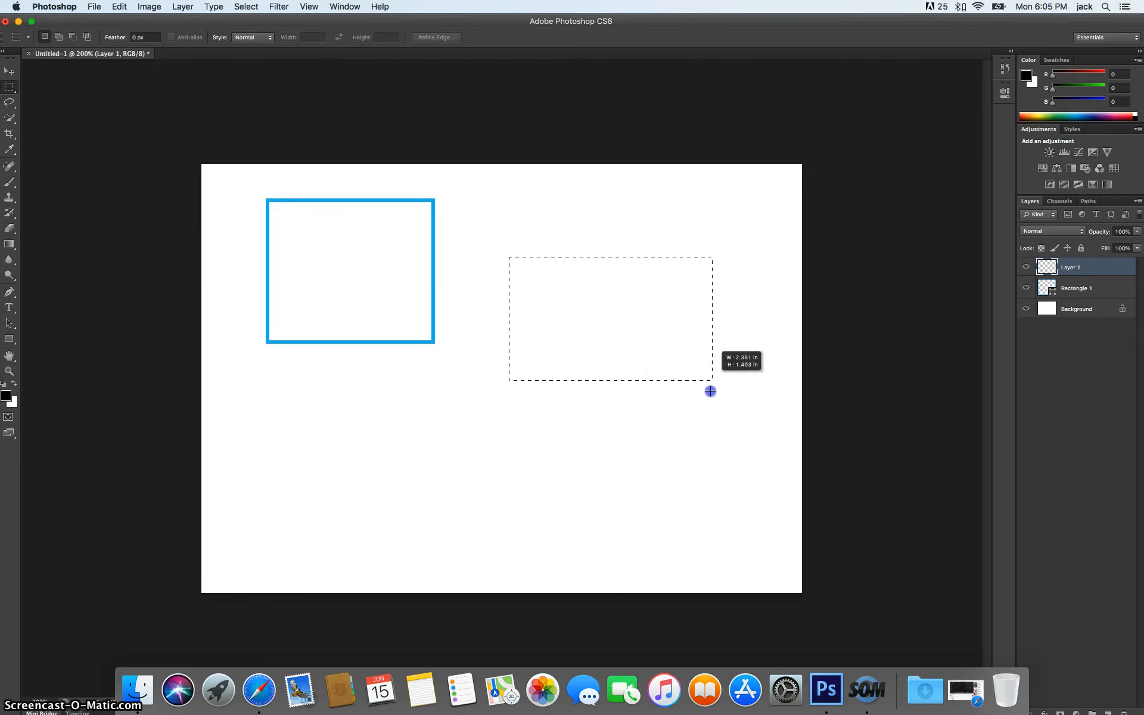
left_click_drag(583, 376, 729, 331)
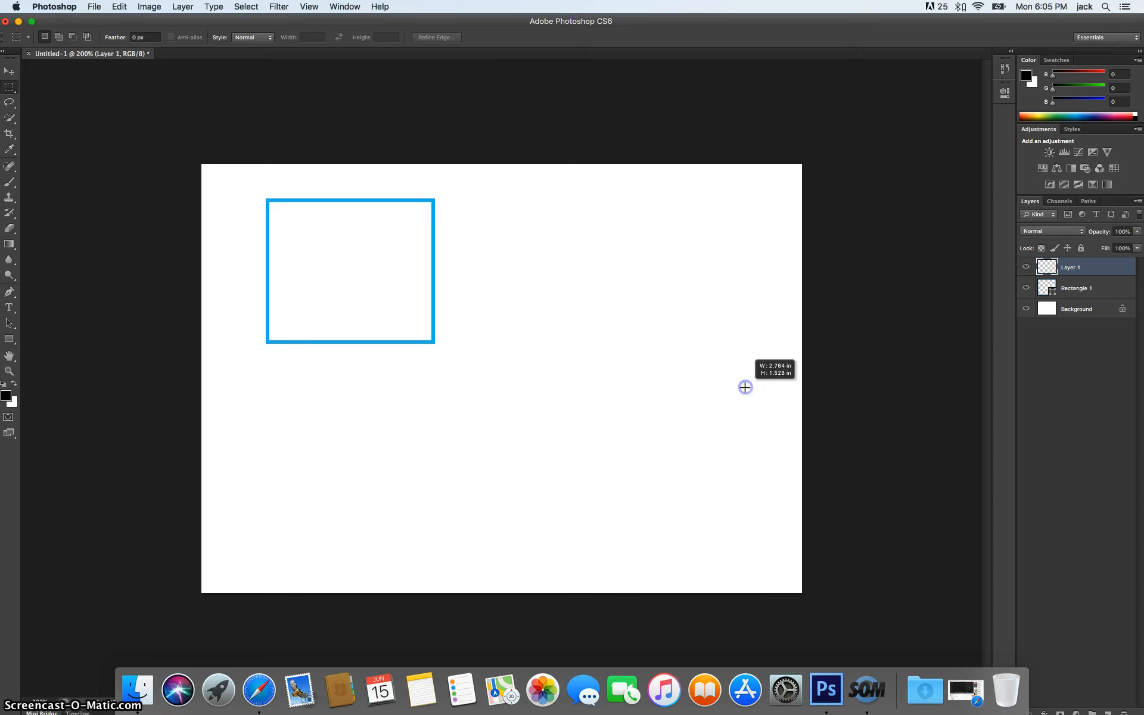
left_click_drag(745, 387, 744, 387)
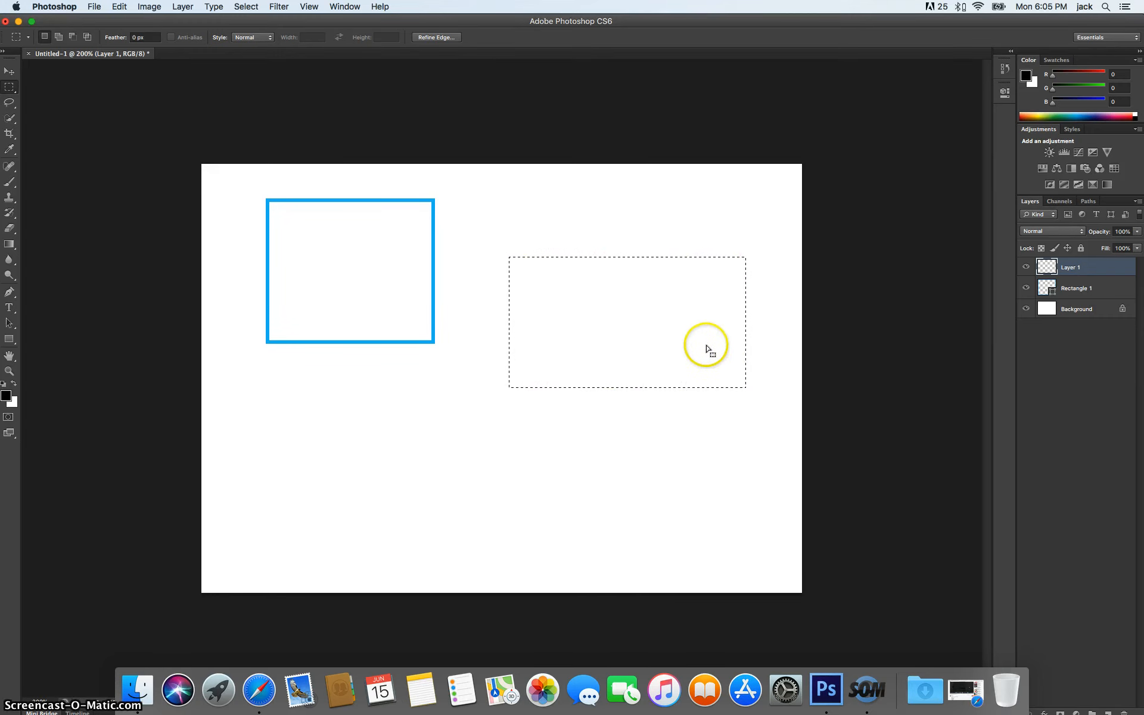
- Fill the rectangular selection on the new layer with a solid red color at Normal blending and 100% opacity
left_click(644, 324)
right_click(643, 327)
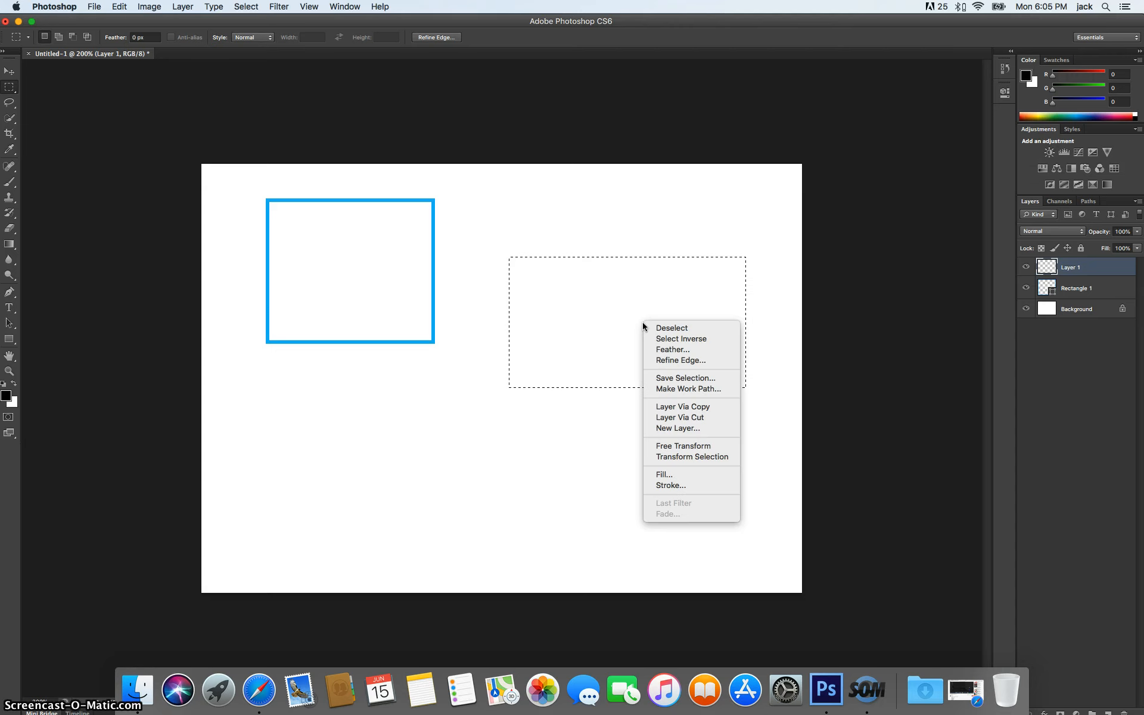
left_click(667, 476)
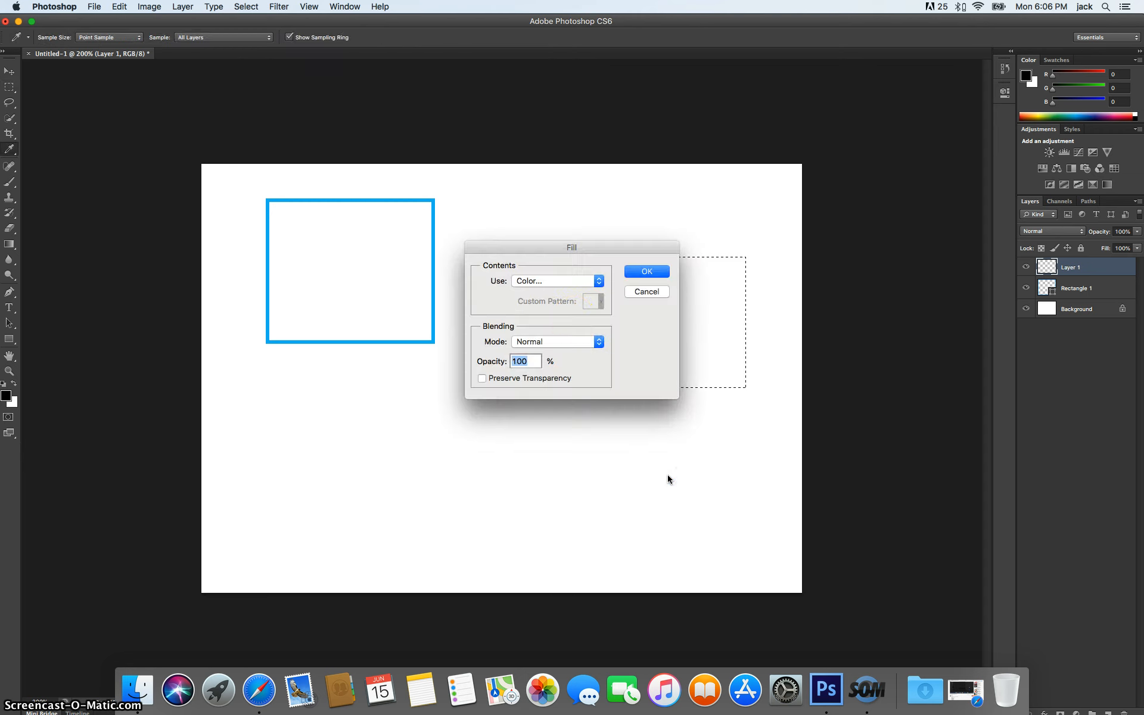
left_click(563, 279)
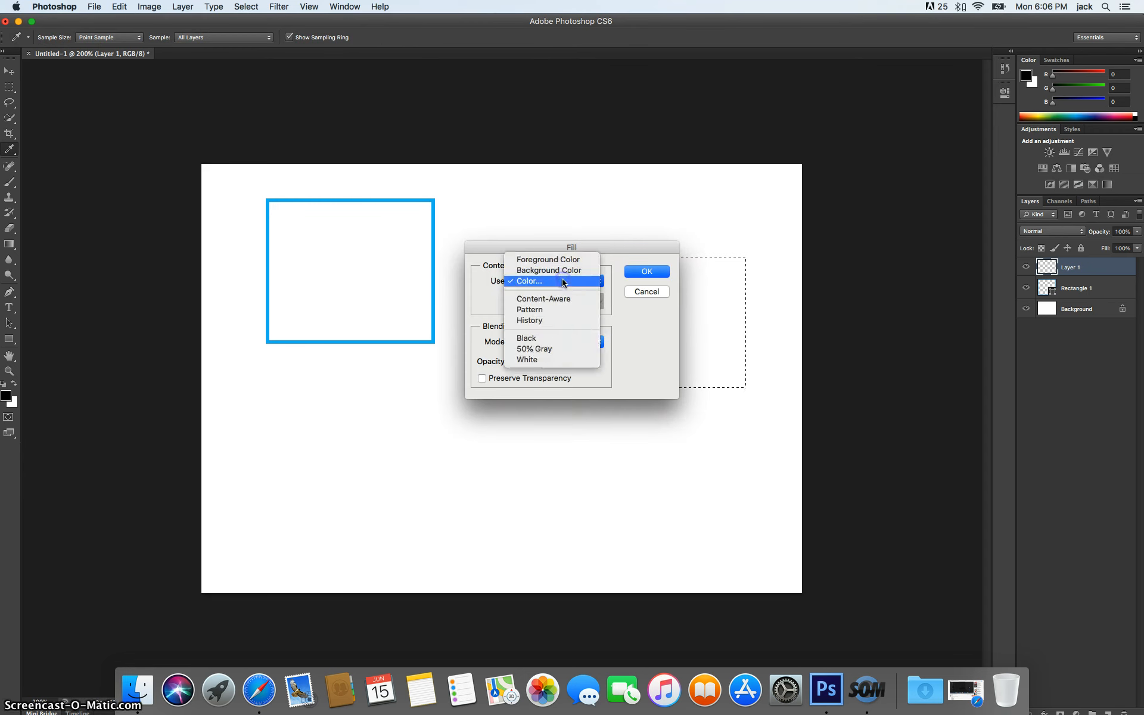
left_click(562, 280)
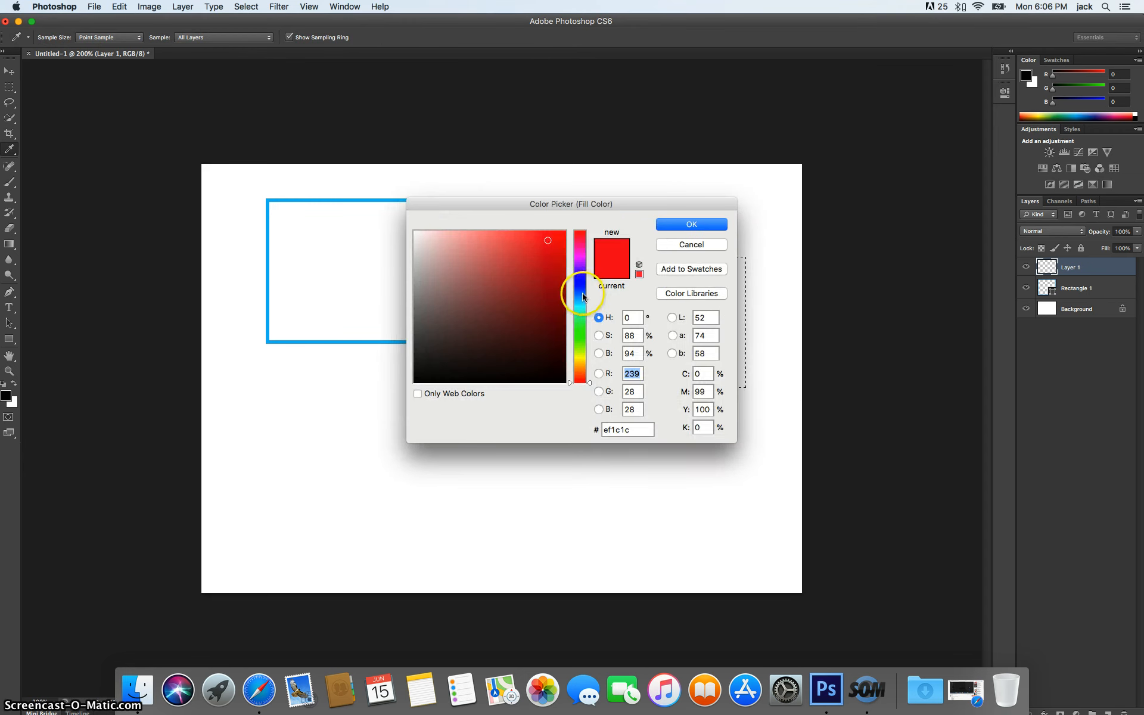
left_click(502, 242)
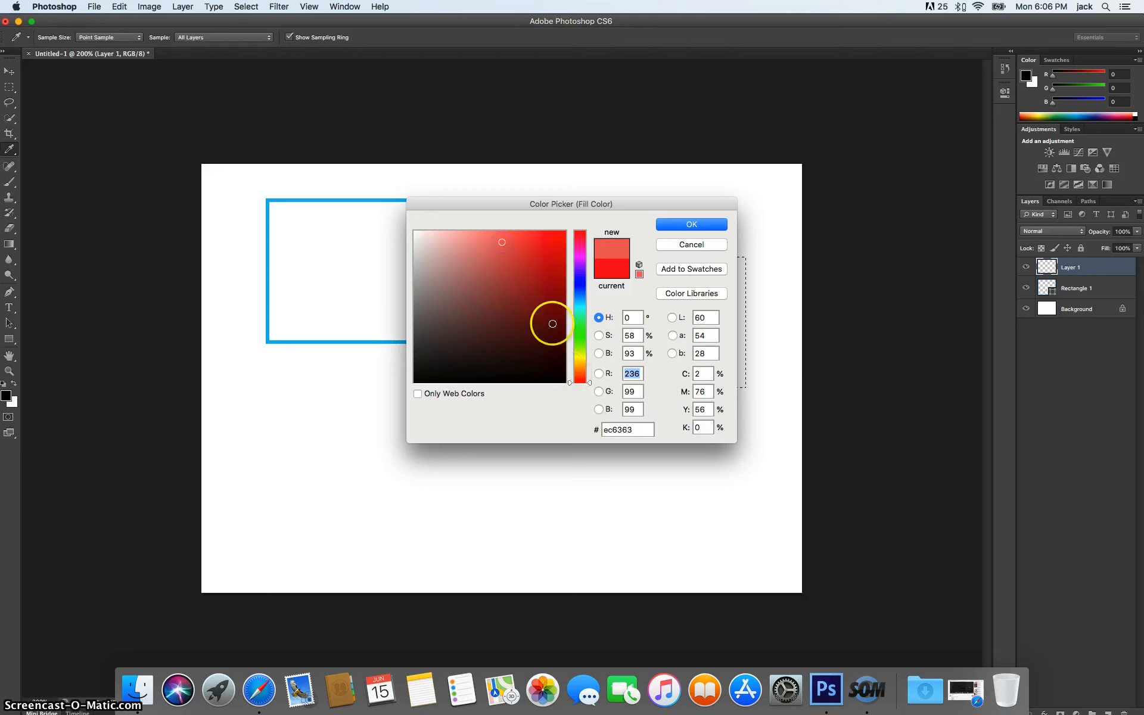
left_click_drag(535, 272, 554, 326)
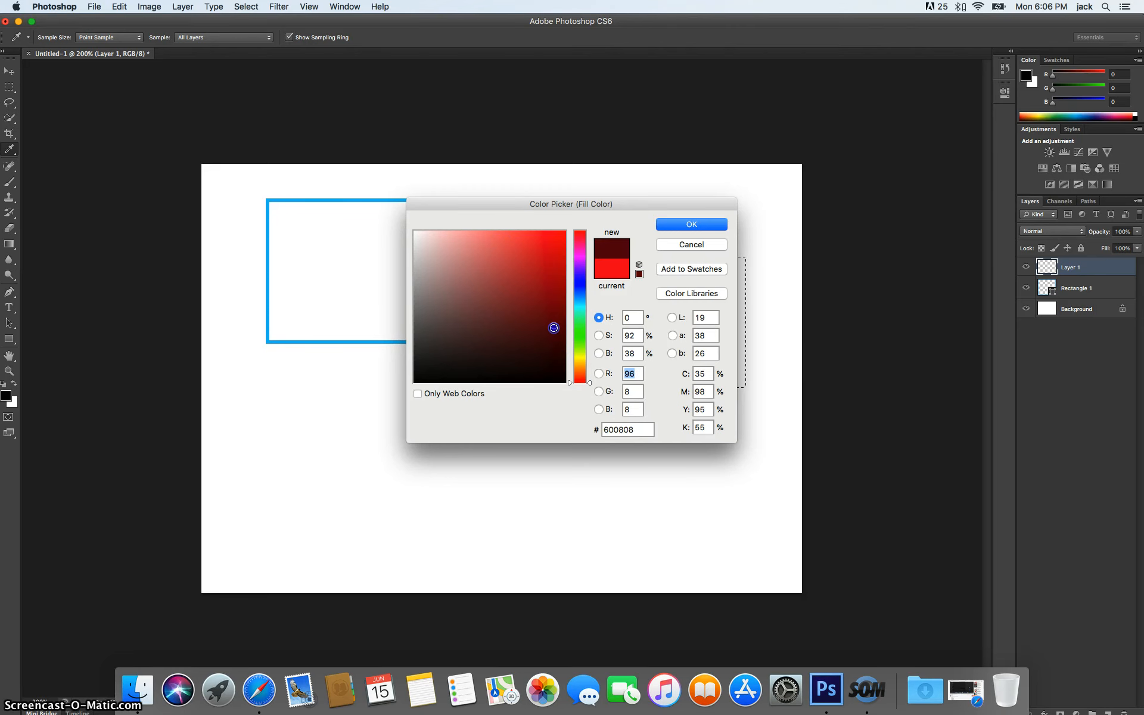
left_click_drag(516, 266, 520, 253)
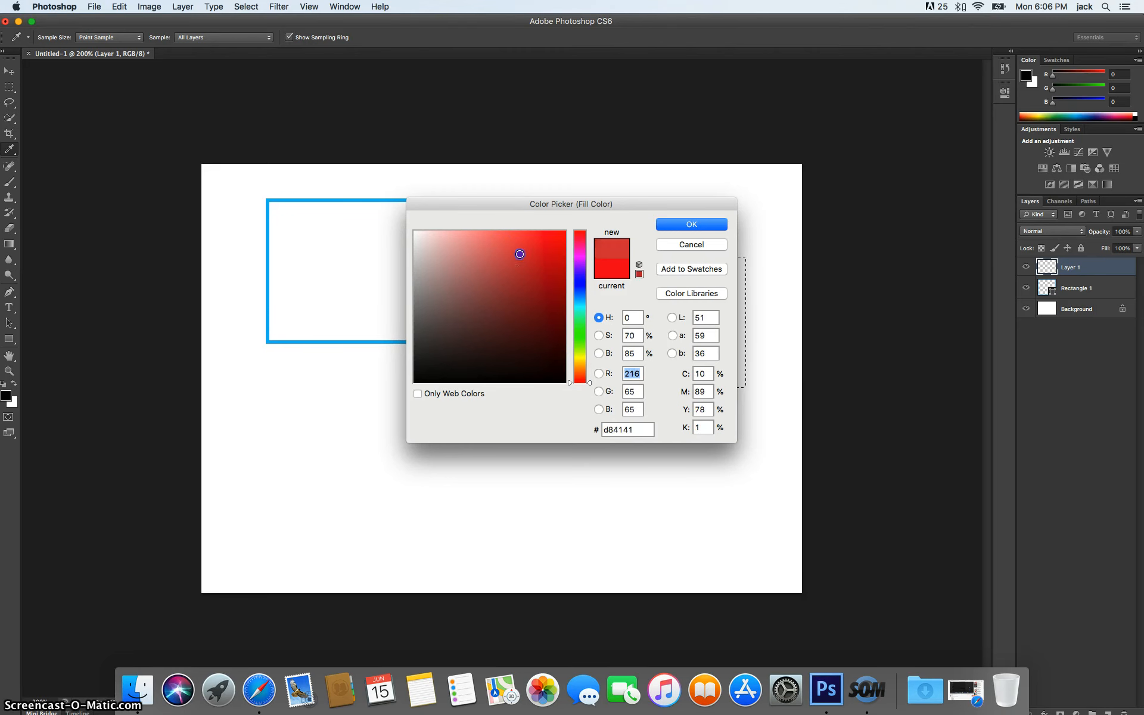
left_click(692, 225)
left_click(637, 277)
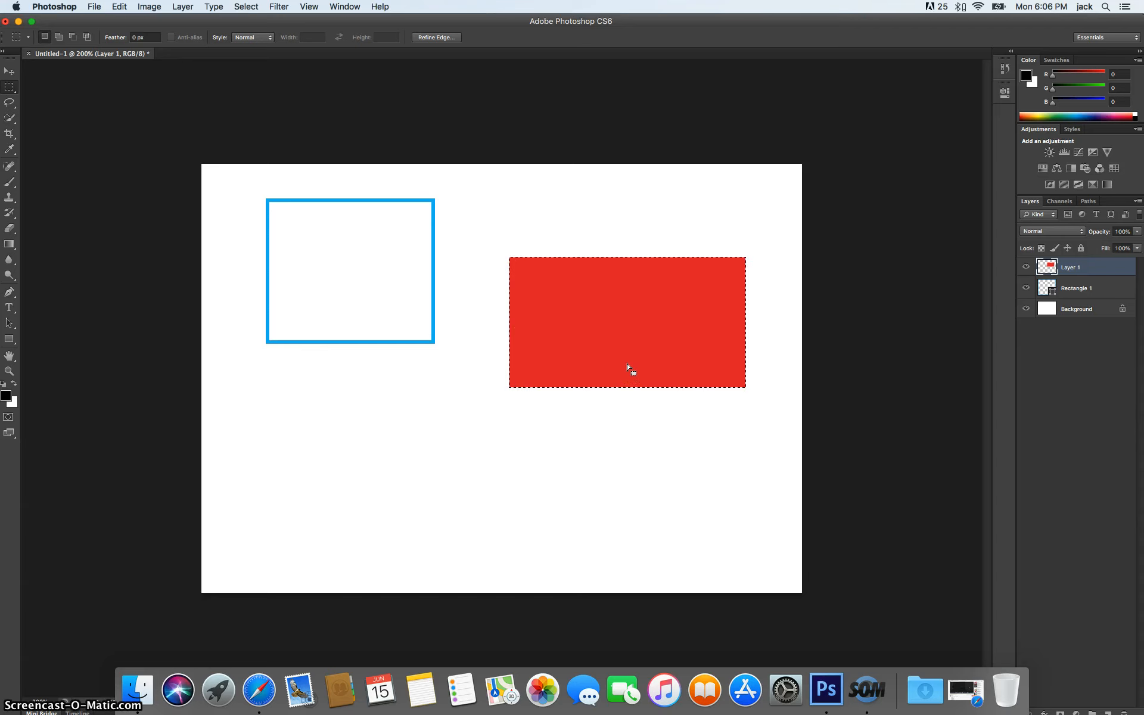
- Deselect the marquee and move the red rectangle up so it sits beside the blue-outlined one
key("super+d")
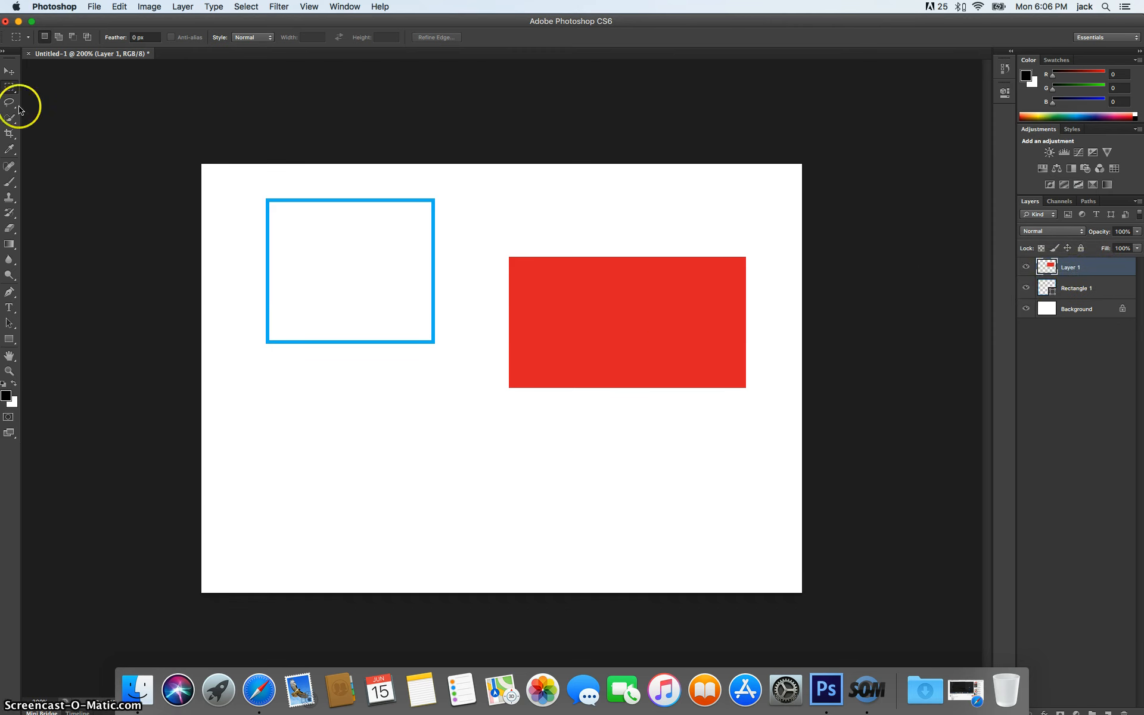
left_click(10, 72)
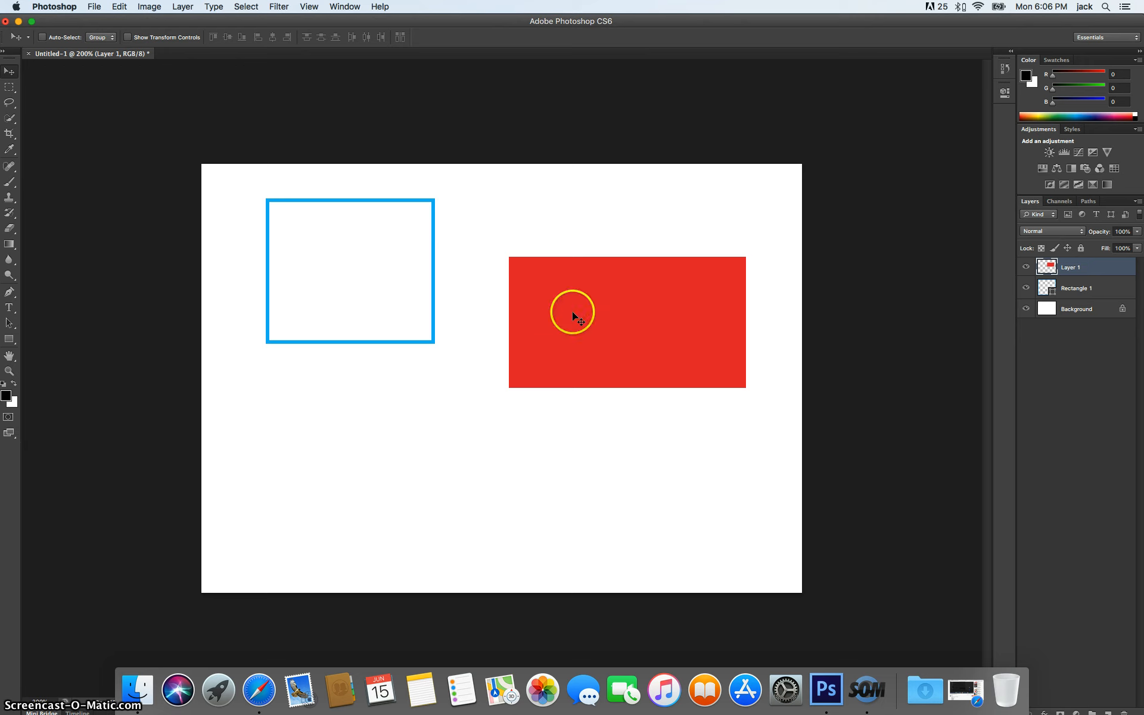
left_click_drag(572, 311, 605, 275)
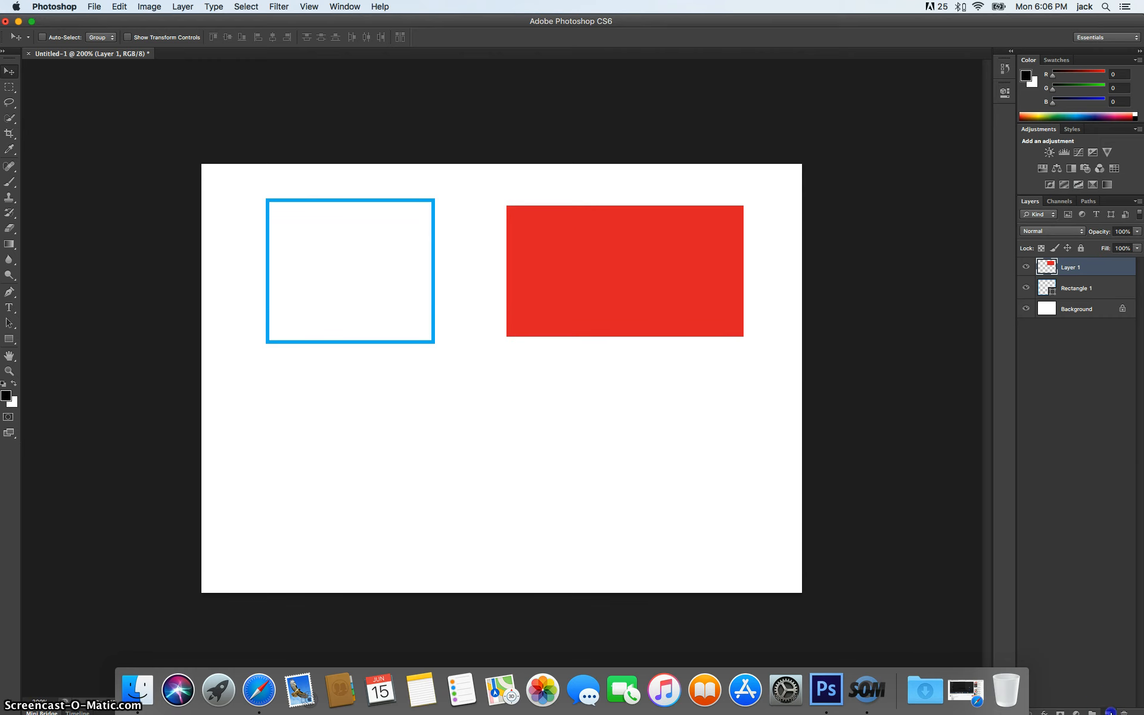
- Add a new layer and make a wide rectangular marquee selection below the two existing rectangles
left_click(1109, 711)
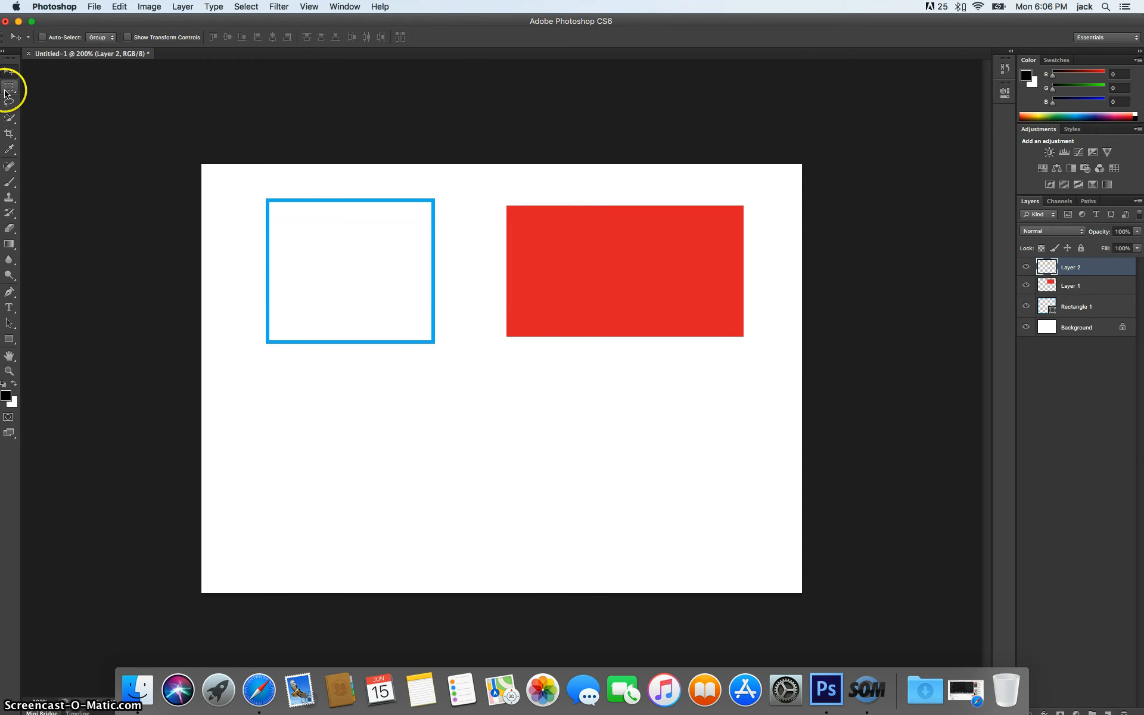
left_click(7, 89)
left_click_drag(309, 381, 638, 506)
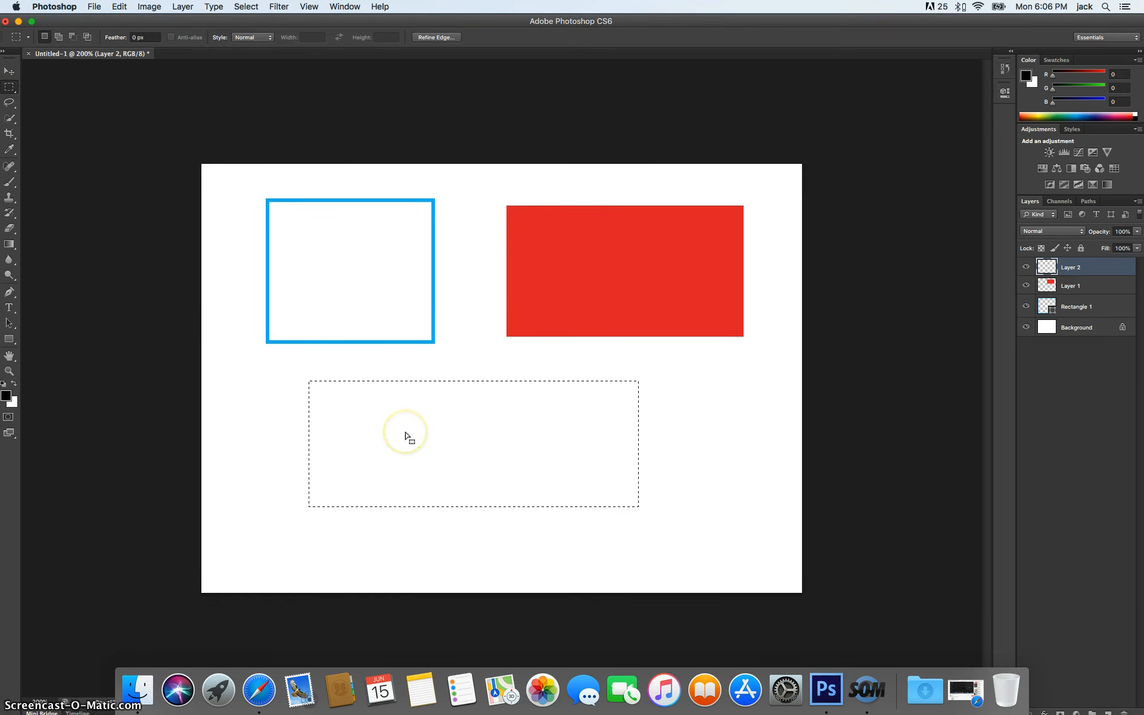
- Stroke the selection with a 3 px black outline located at Center, and remove the selection
right_click(467, 430)
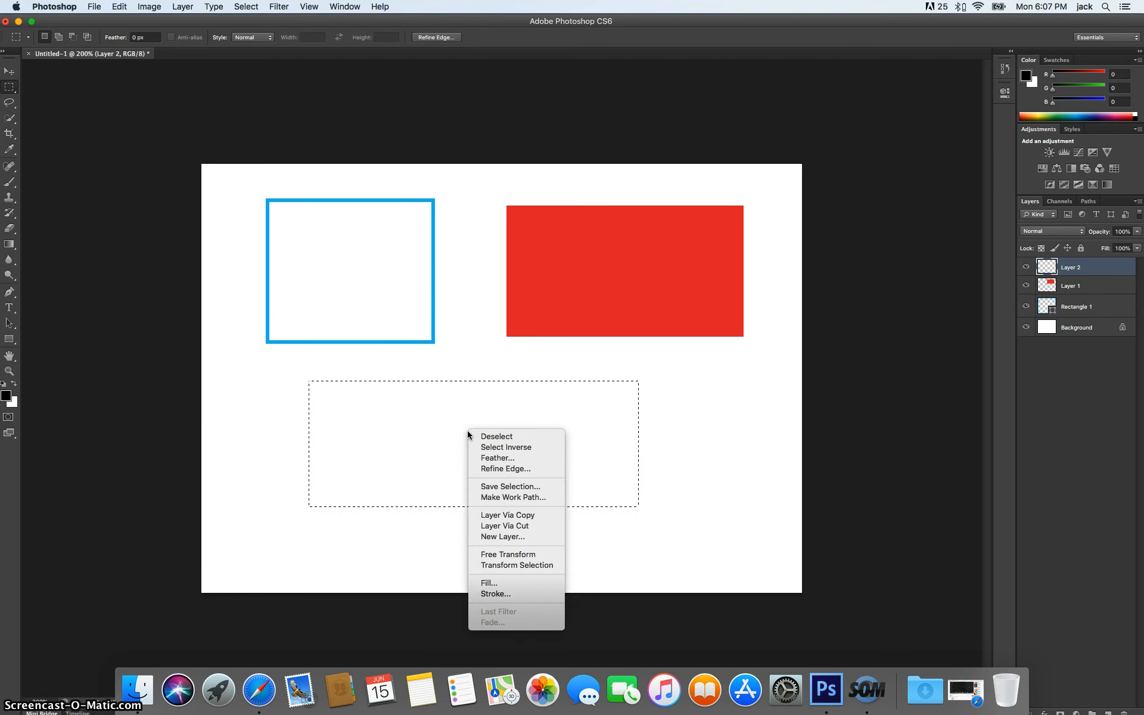
left_click(512, 596)
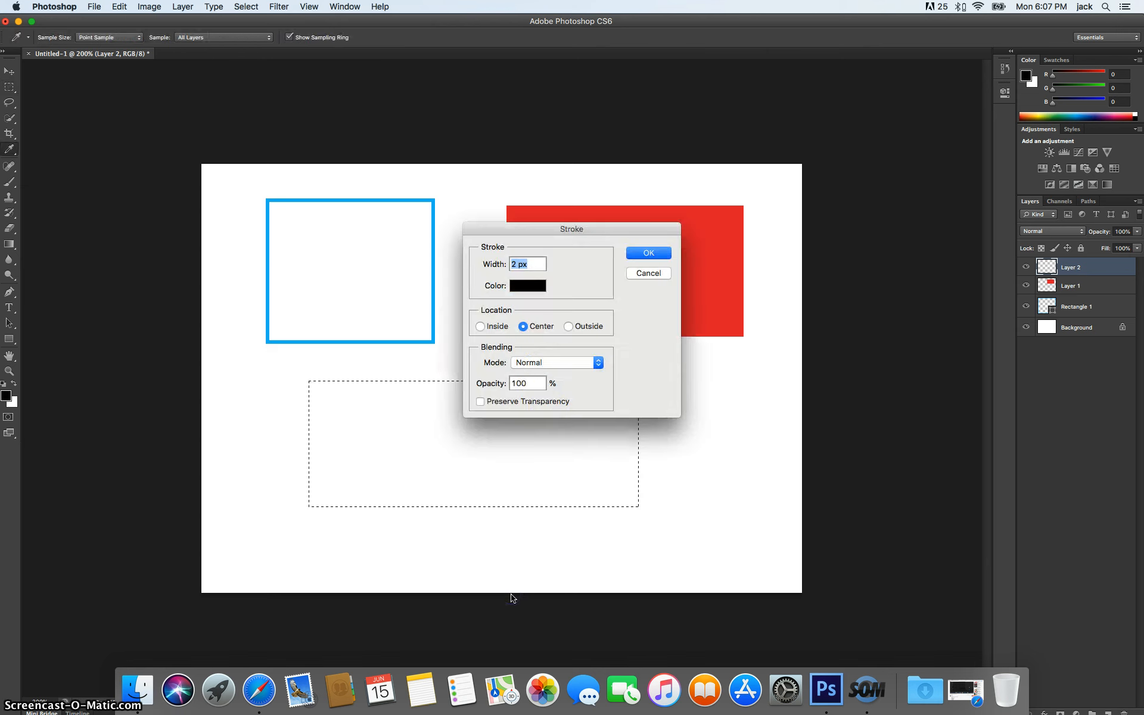
left_click(519, 287)
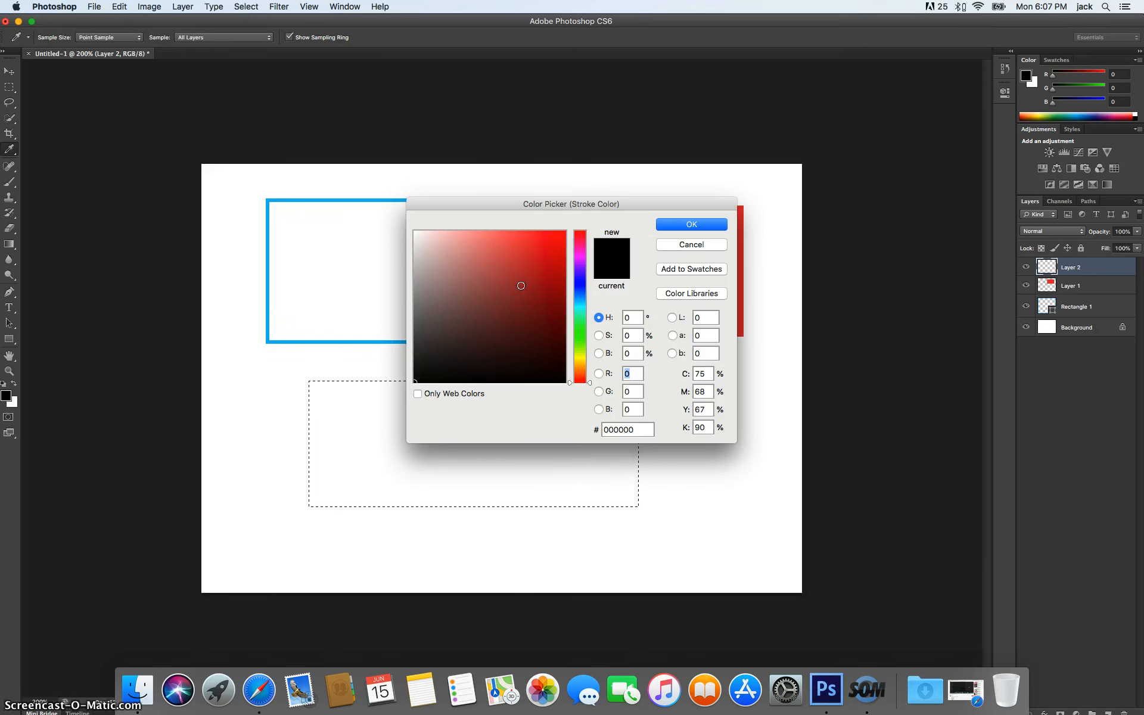
left_click(672, 225)
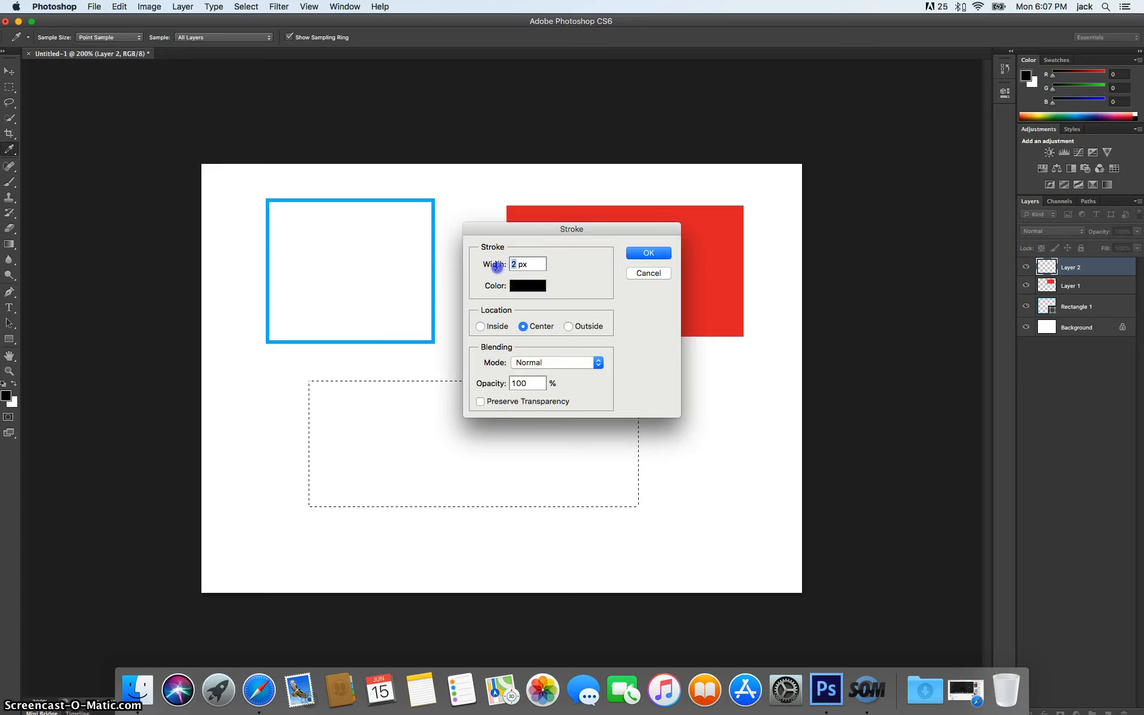
left_click(513, 264)
left_click(510, 266)
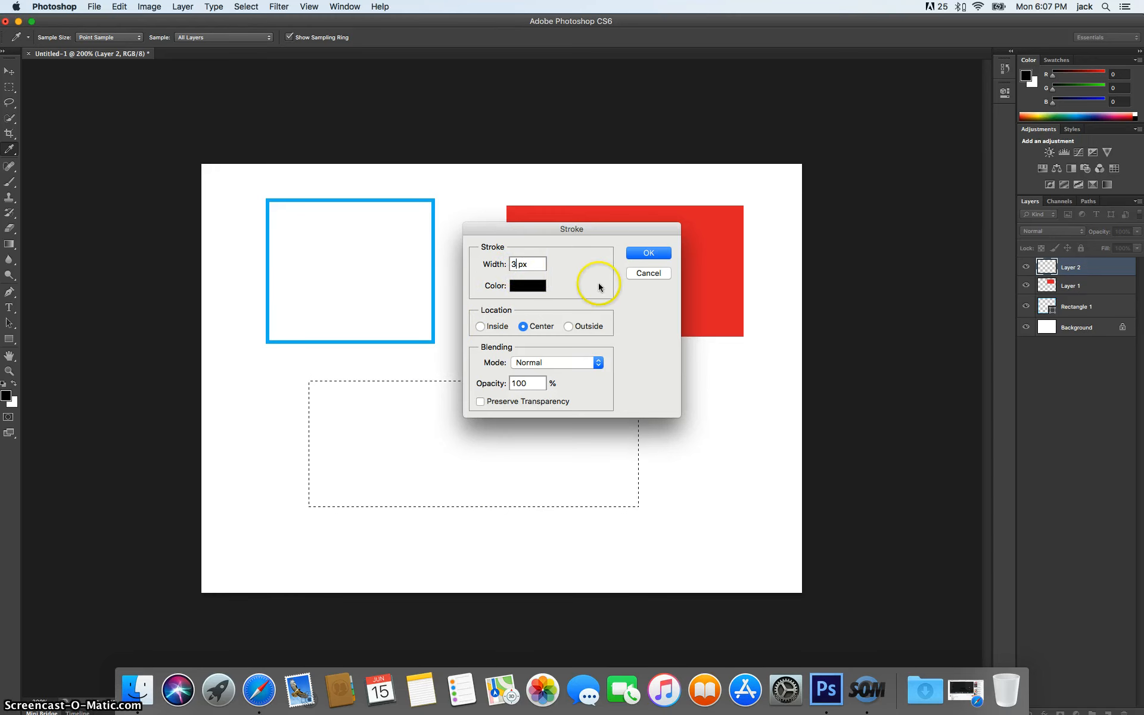
left_click(648, 253)
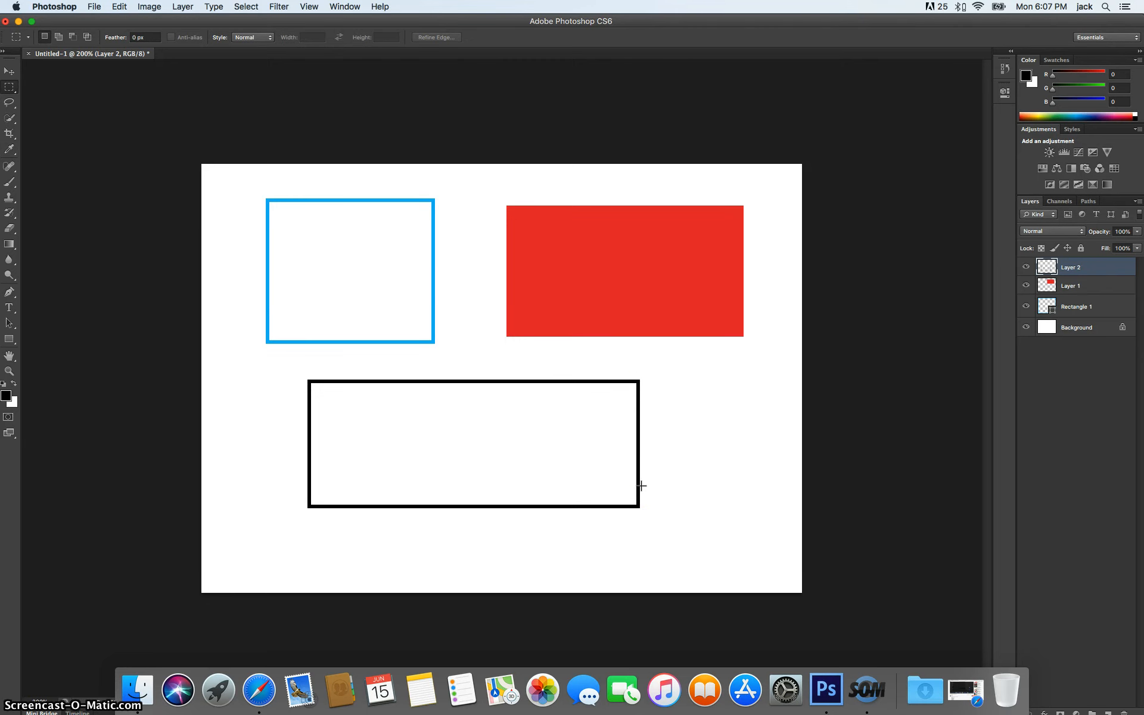
- Move the black-outlined rectangle slightly down and to the right, and free-transform it somewhat wider on both sides at about the same height
left_click(13, 76)
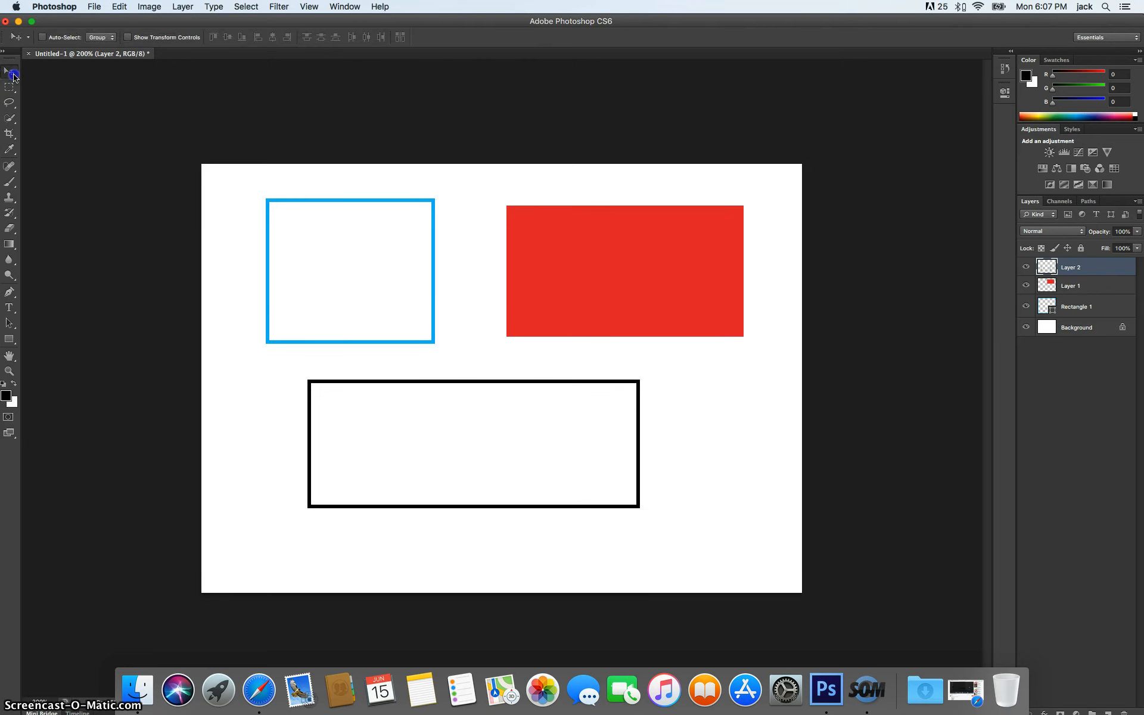
left_click_drag(575, 381, 613, 397)
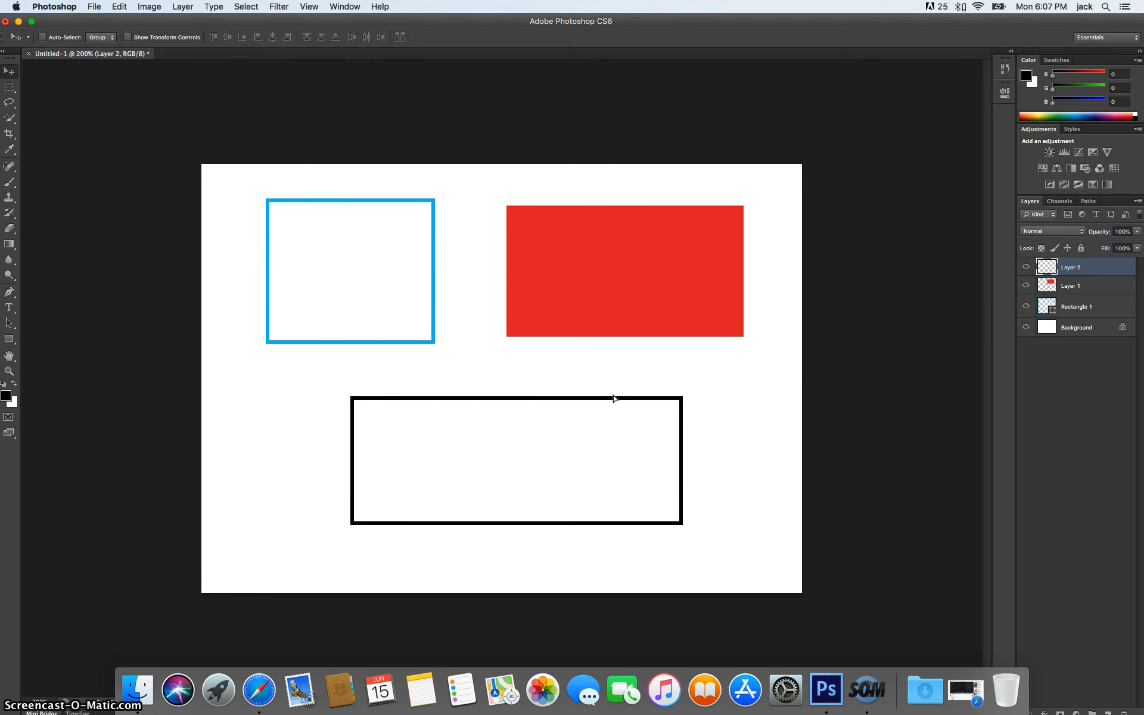
key("ctrl+t")
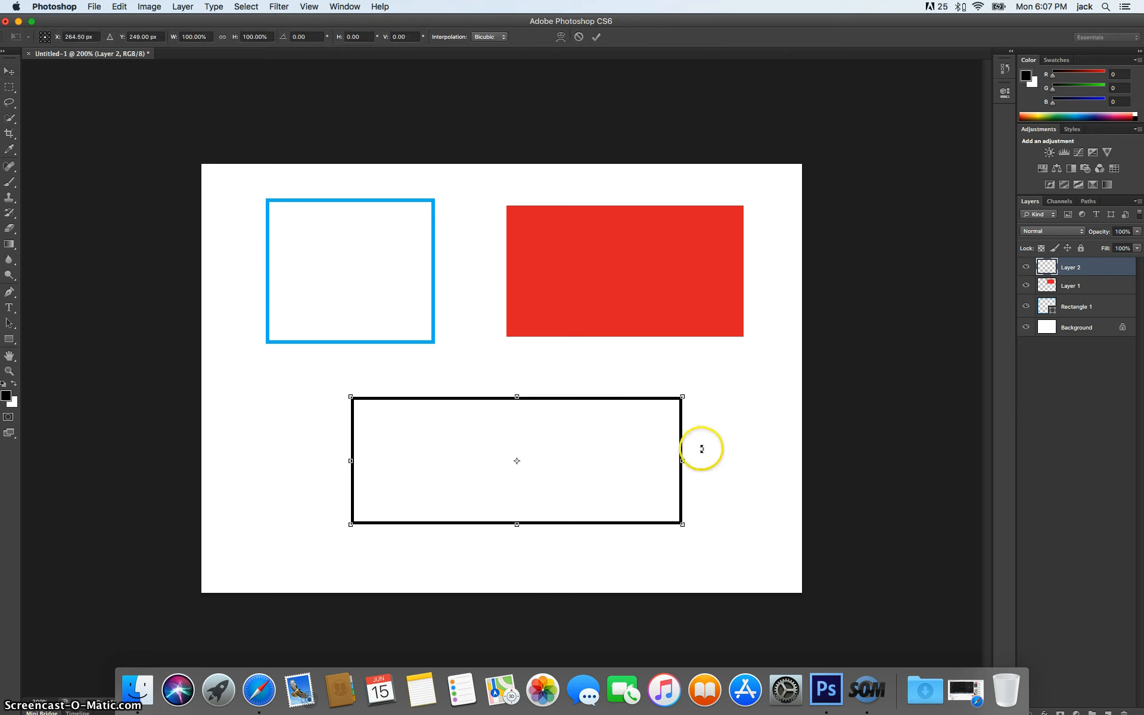
left_click_drag(682, 460, 455, 488)
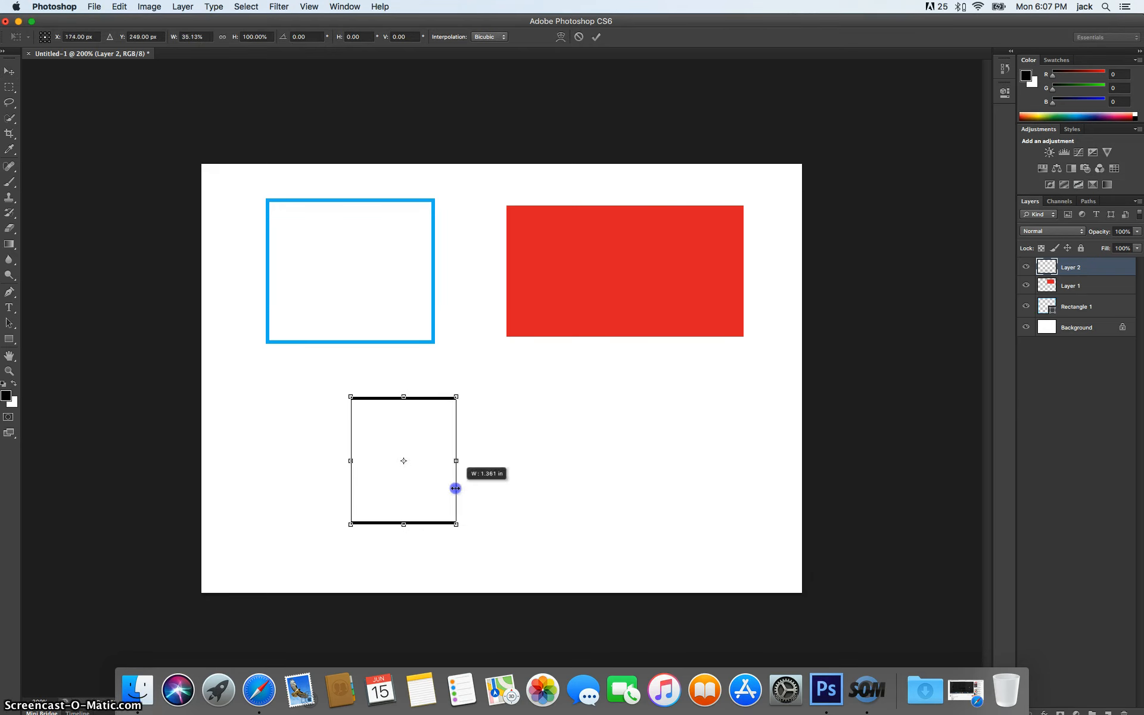
left_click_drag(529, 487, 694, 498)
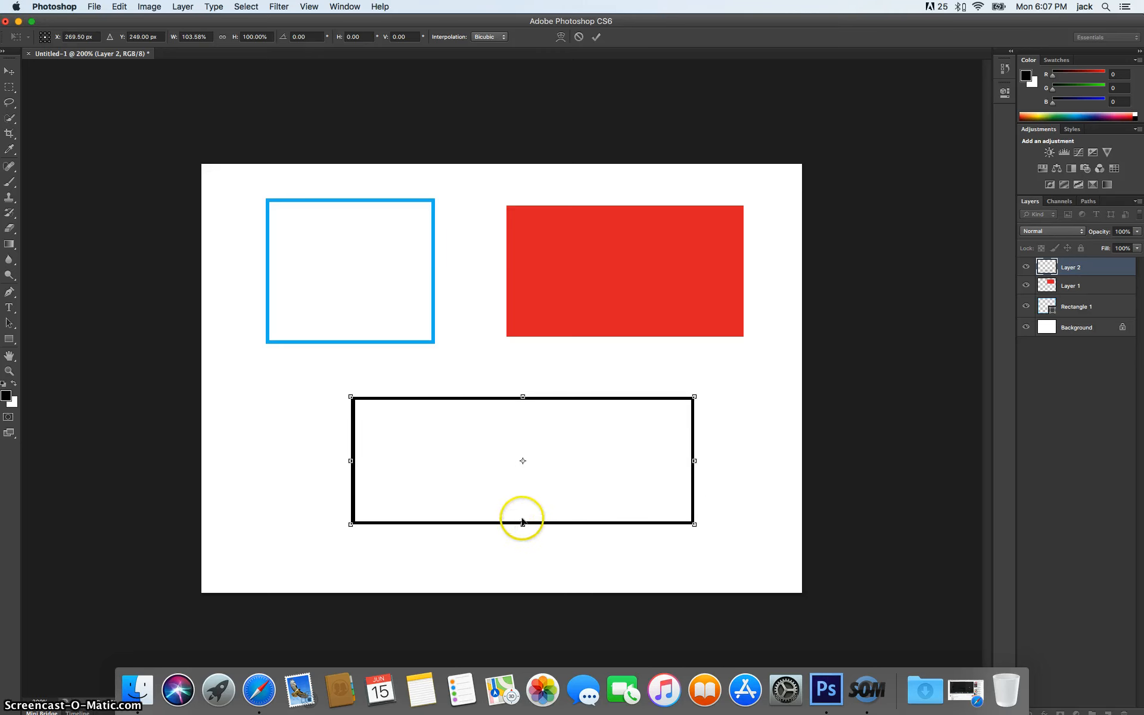
left_click_drag(523, 524, 520, 482)
mouse_move(522, 507)
left_mouse_down()
mouse_move(520, 546)
mouse_move(524, 493)
mouse_move(523, 513)
left_mouse_up()
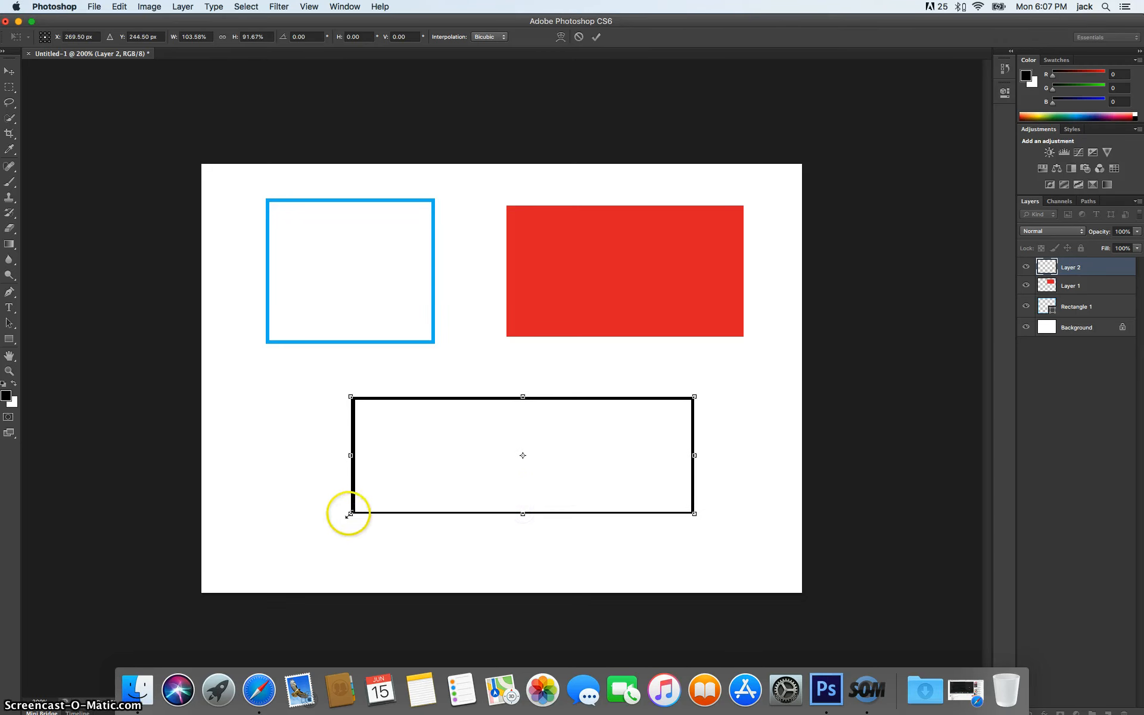
left_click_drag(349, 512, 314, 512)
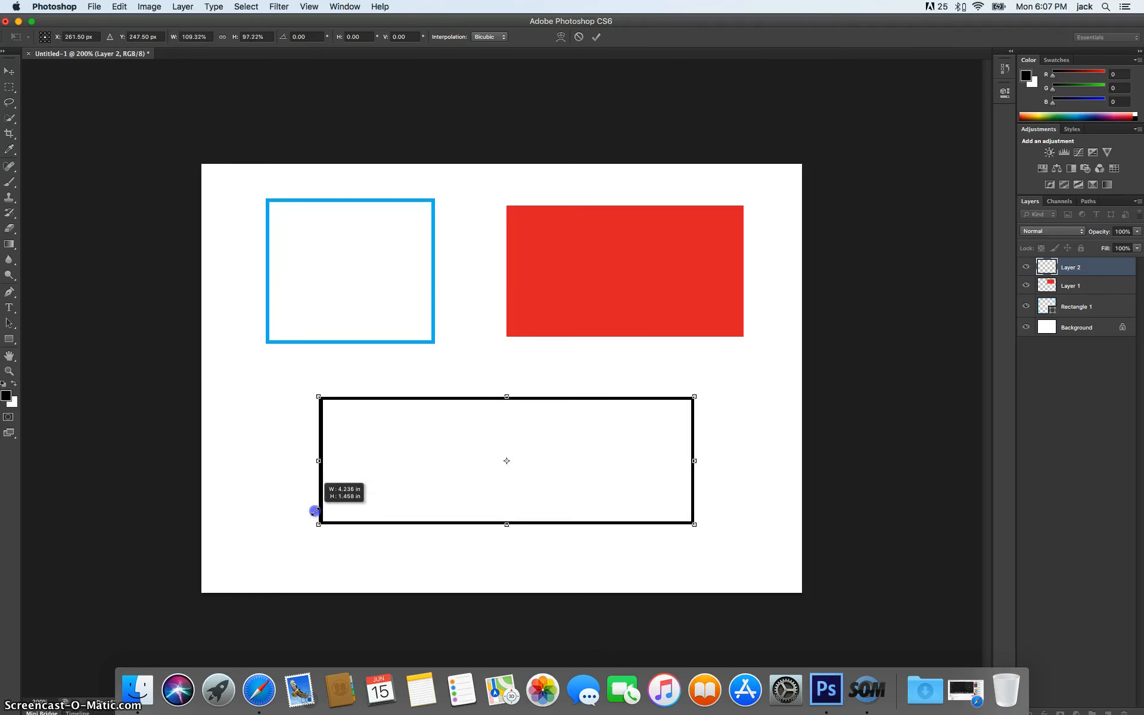
double_click(480, 459)
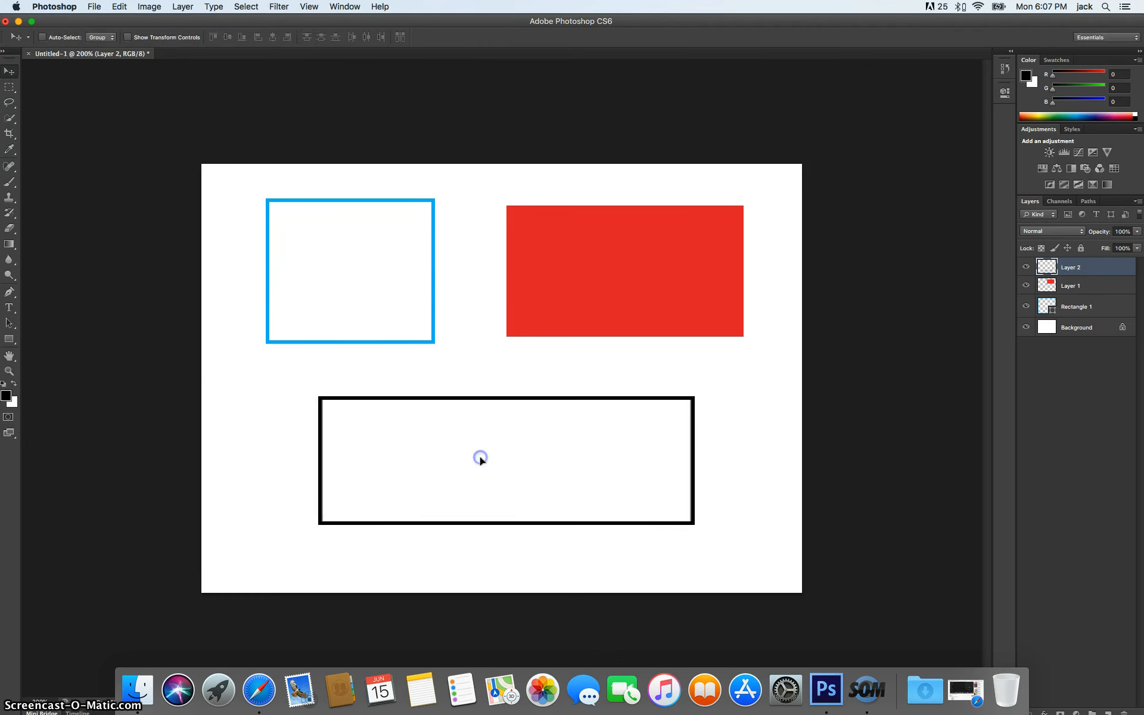